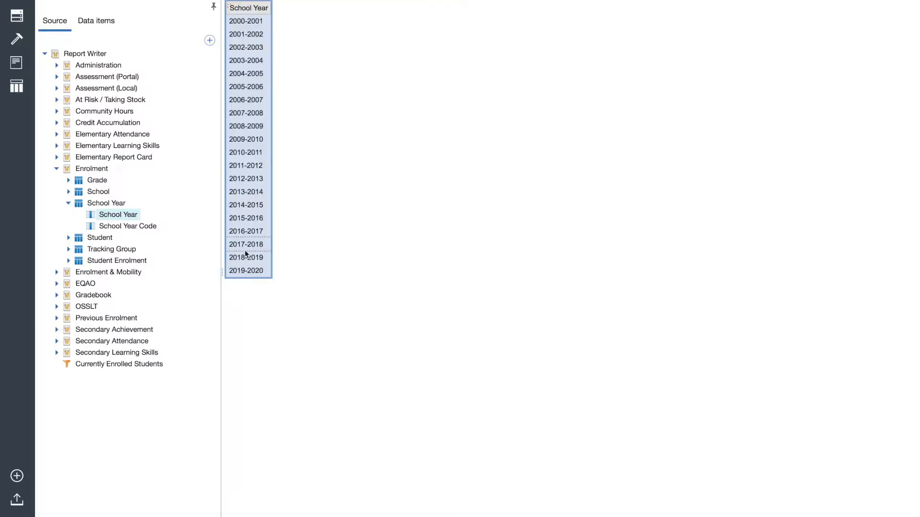
Filter the School Year column to include only 2017-2018
click(244, 249)
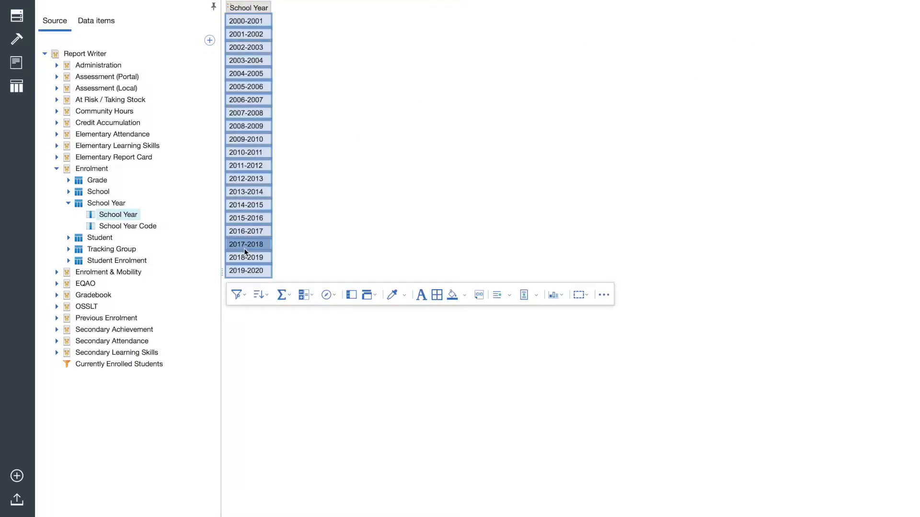
click(245, 300)
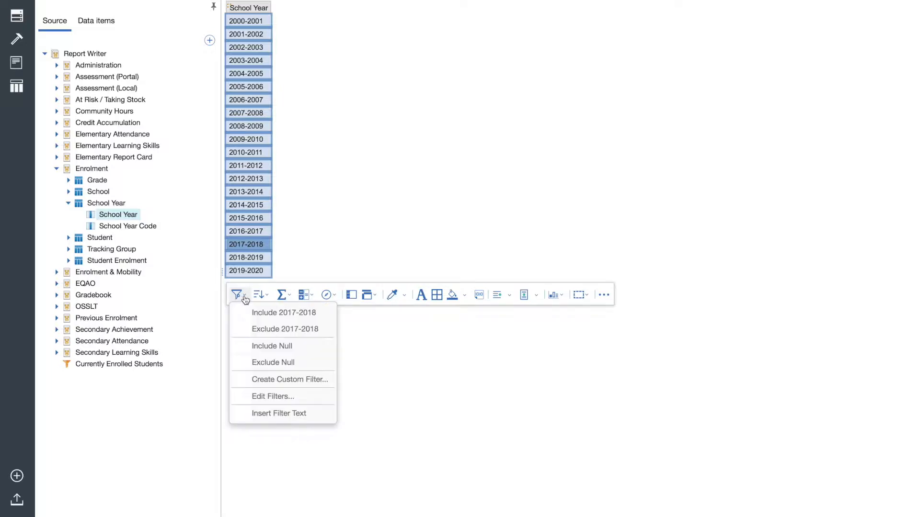
click(266, 312)
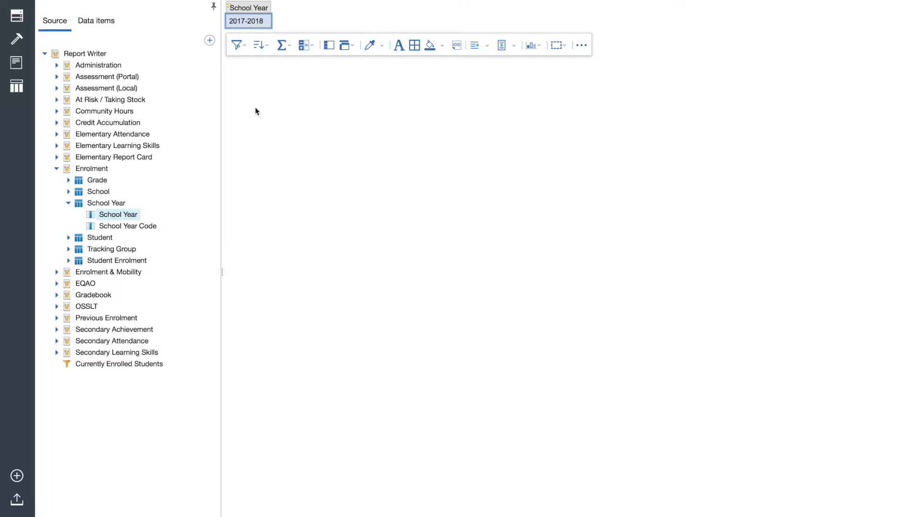
Add the Enrolment student fields OEN, Last Name, First Name, Gender and IEP to the list after School Year
click(68, 204)
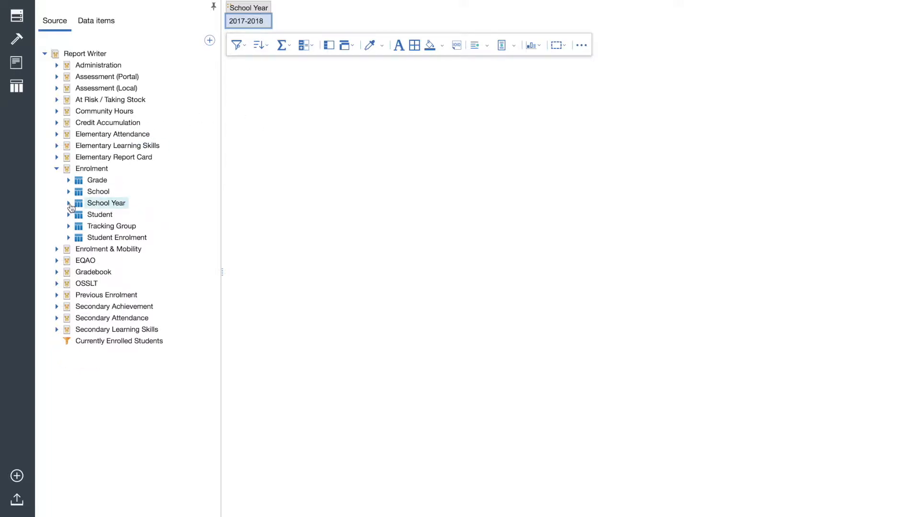
click(68, 215)
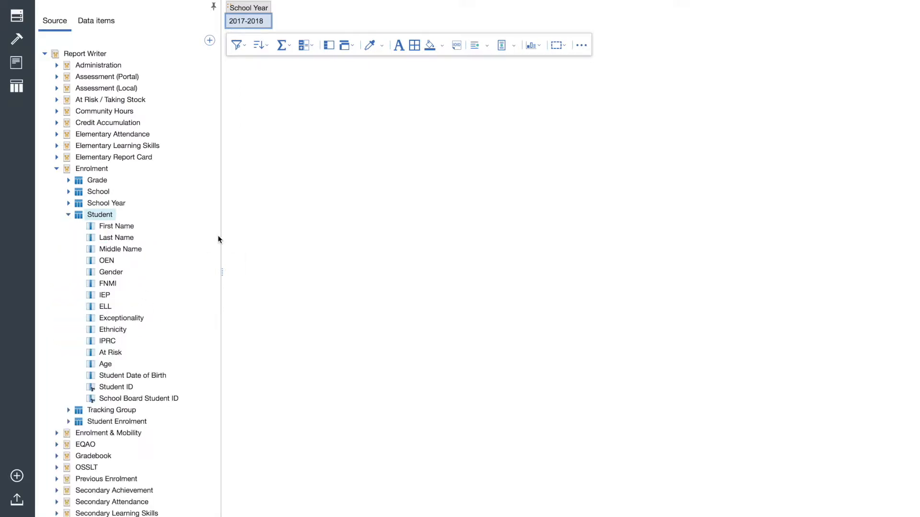
click(108, 263)
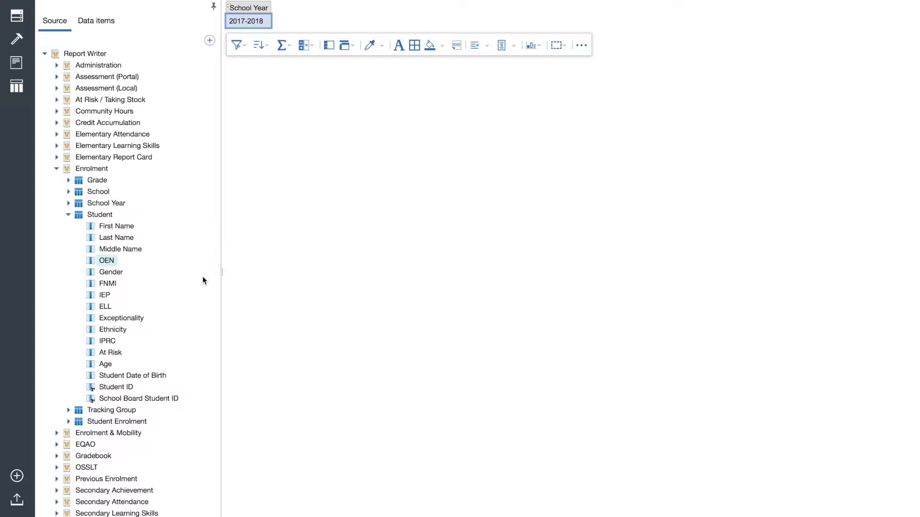
ctrl+click(117, 238)
ctrl+click(110, 274)
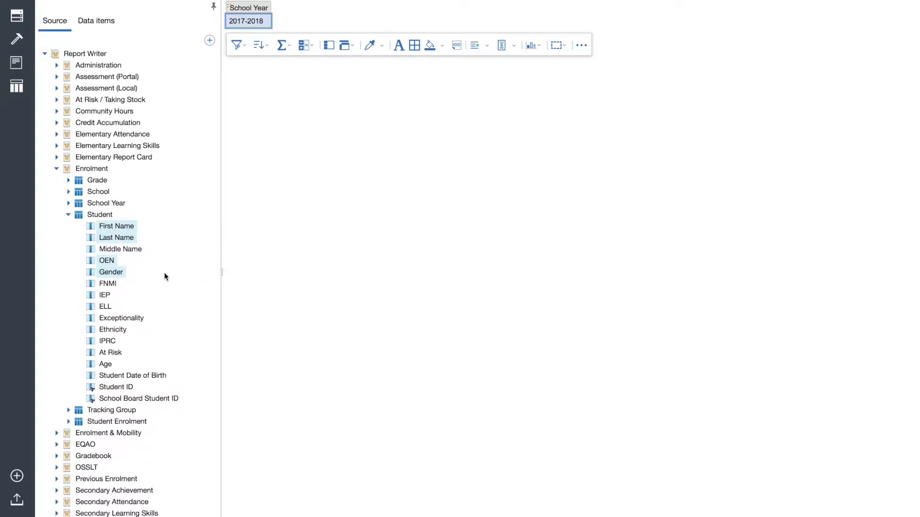
ctrl+click(103, 294)
drag(104, 296, 262, 19)
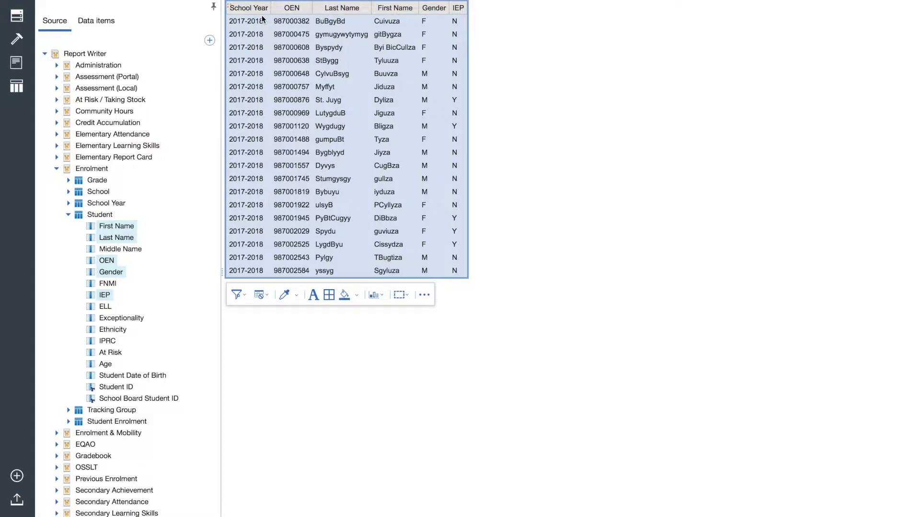
Sort the list by Last Name in descending order
click(316, 27)
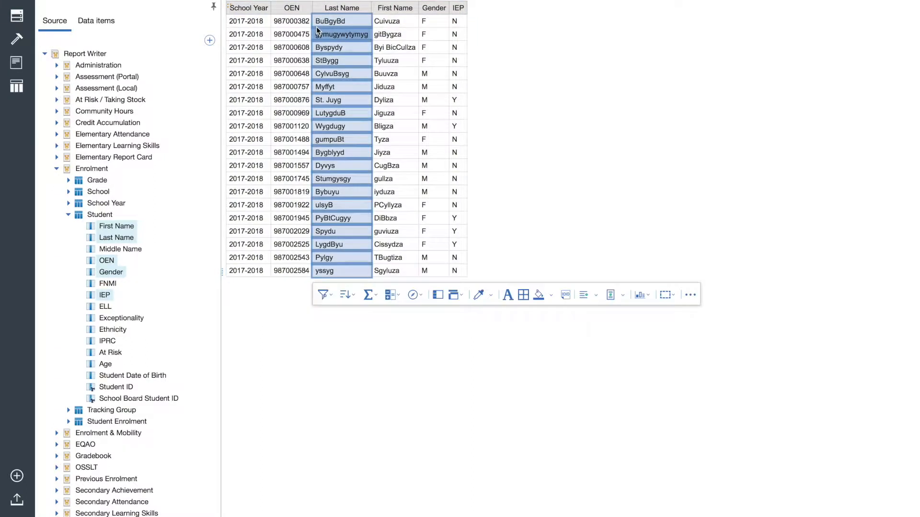
click(346, 294)
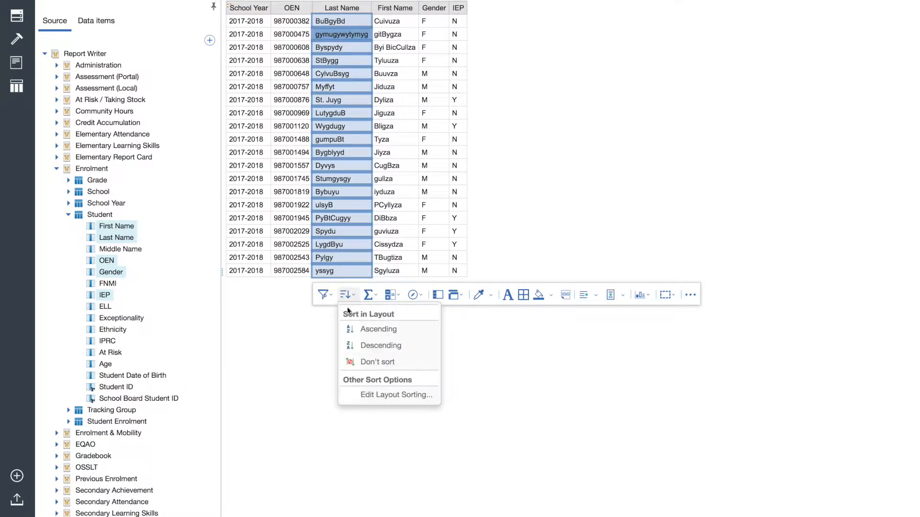
click(380, 346)
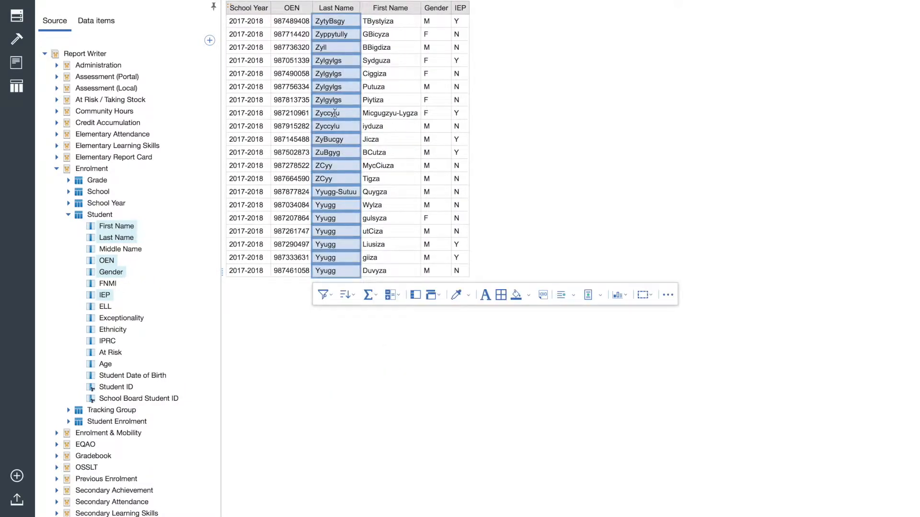
Sort the list by Last Name in ascending order and select the whole list
click(345, 295)
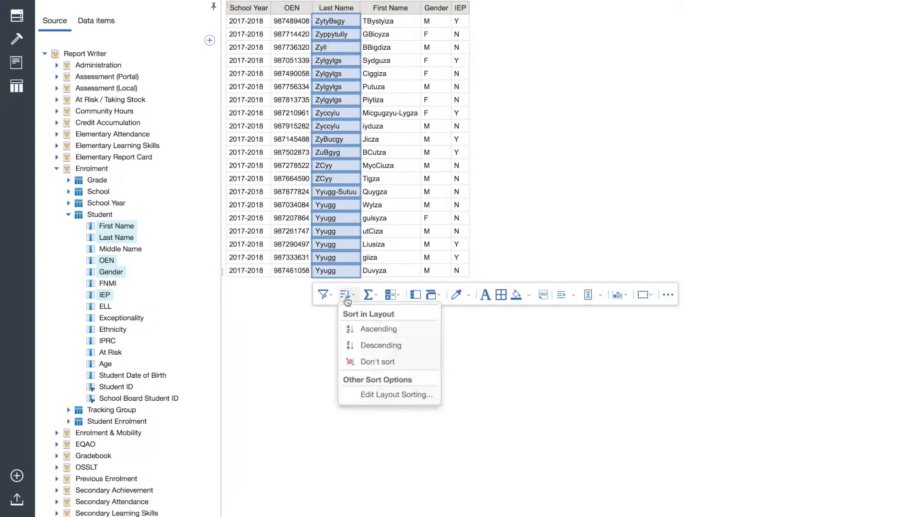
click(371, 328)
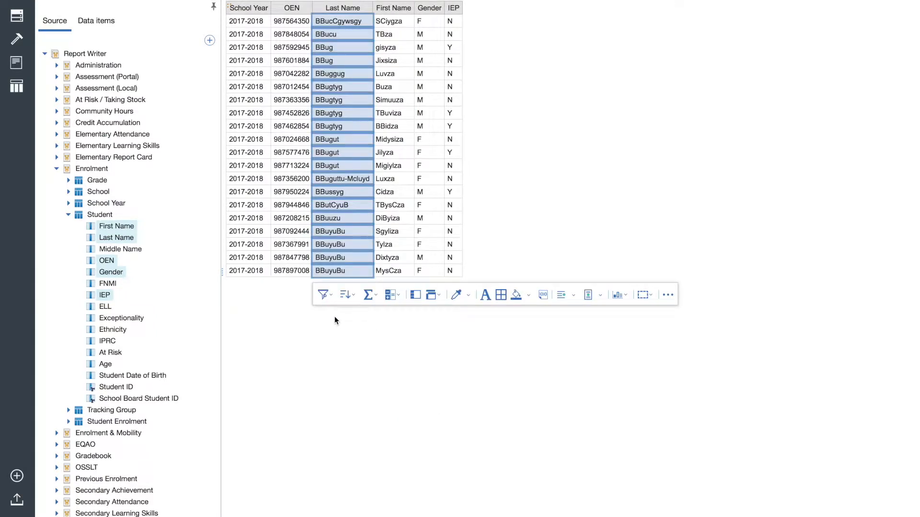
click(229, 7)
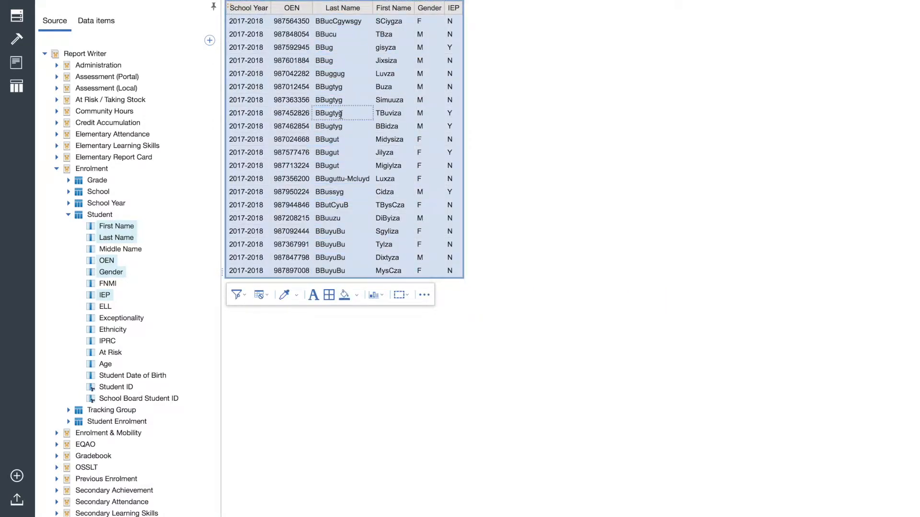
Run the report as a PDF, look through its output, and close it to return to the report template
click(153, 0)
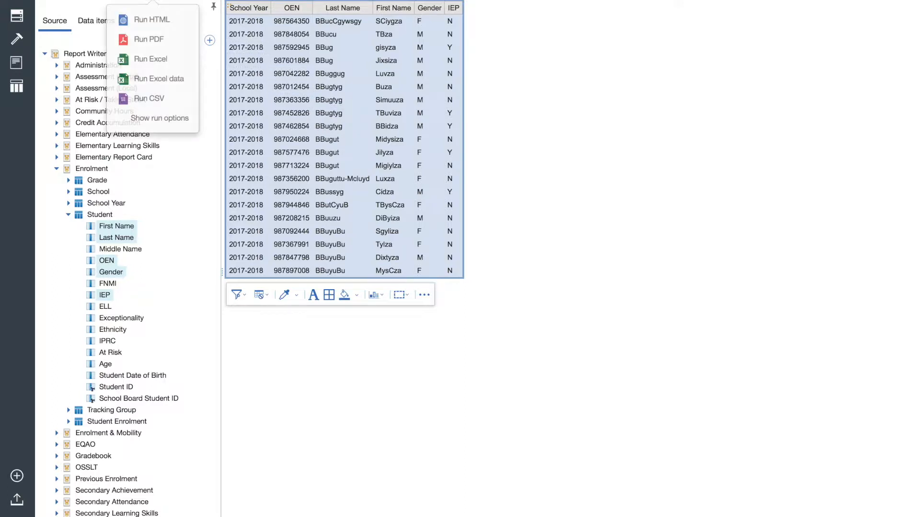
click(153, 41)
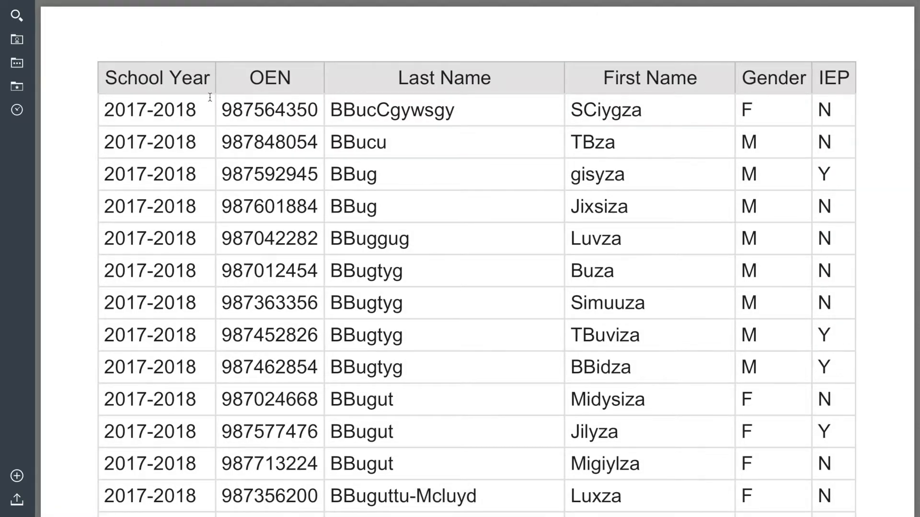
scroll(210, 98, down, 20)
scroll(210, 97, down, 15)
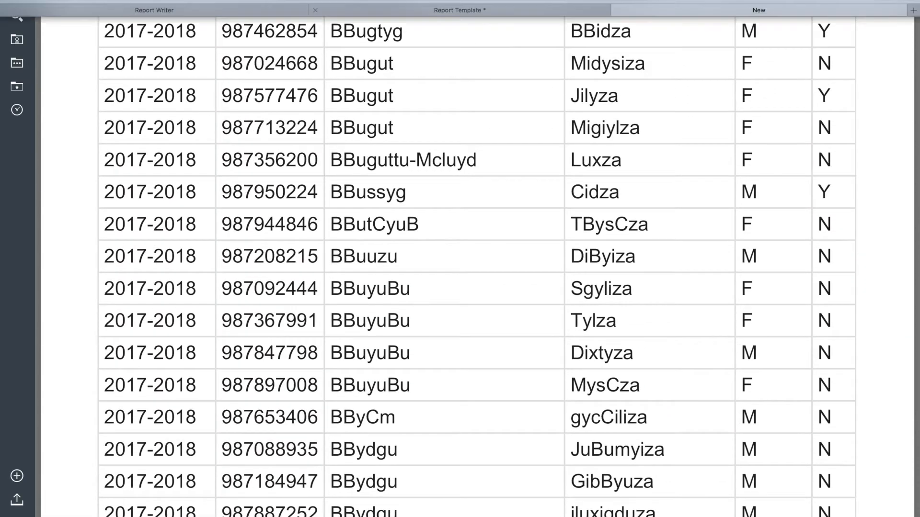
click(619, 11)
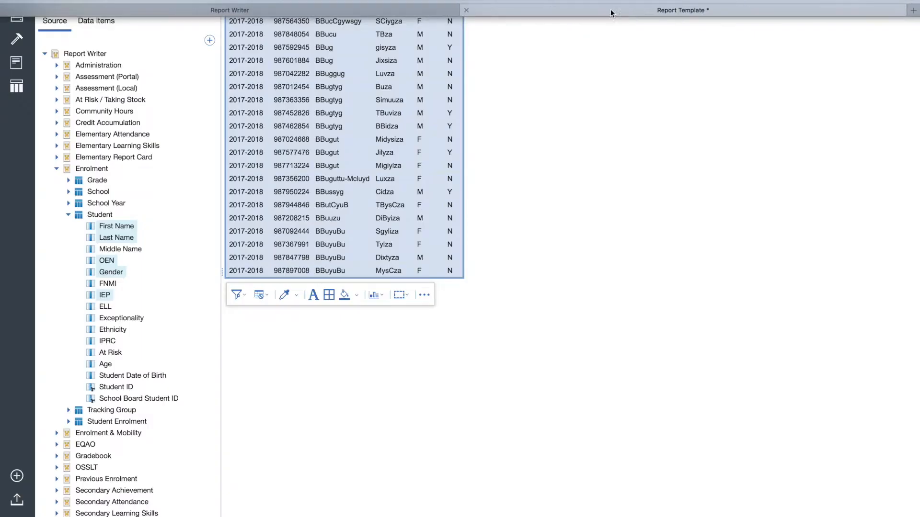
Edit the School Year detail filter to keep 2016-2017 instead of 2017-2018
click(255, 130)
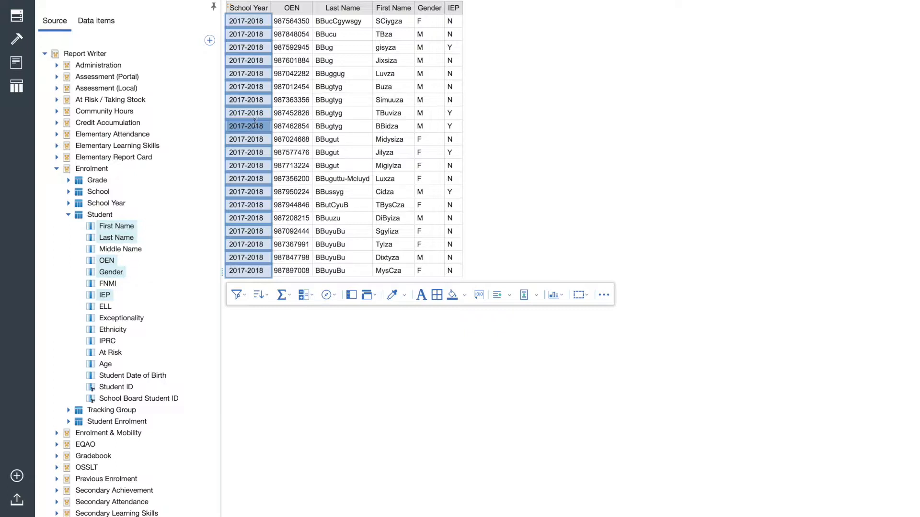
click(242, 295)
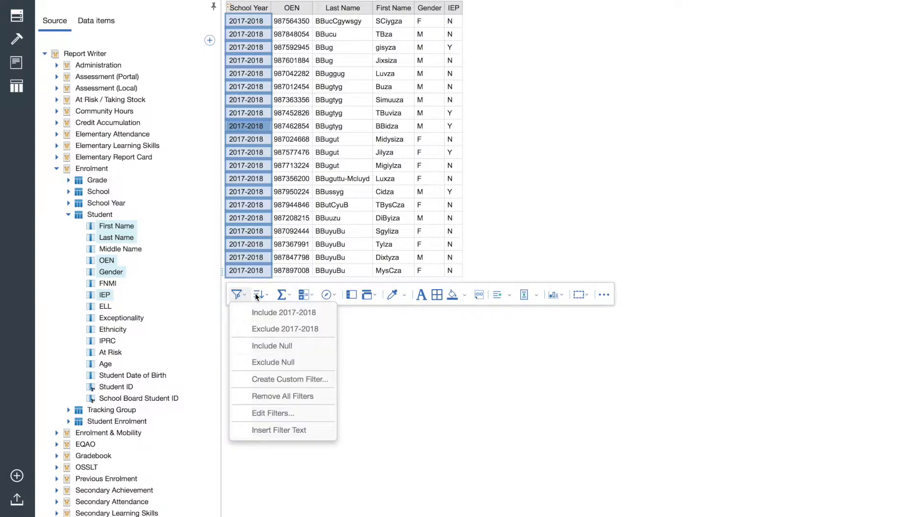
click(281, 414)
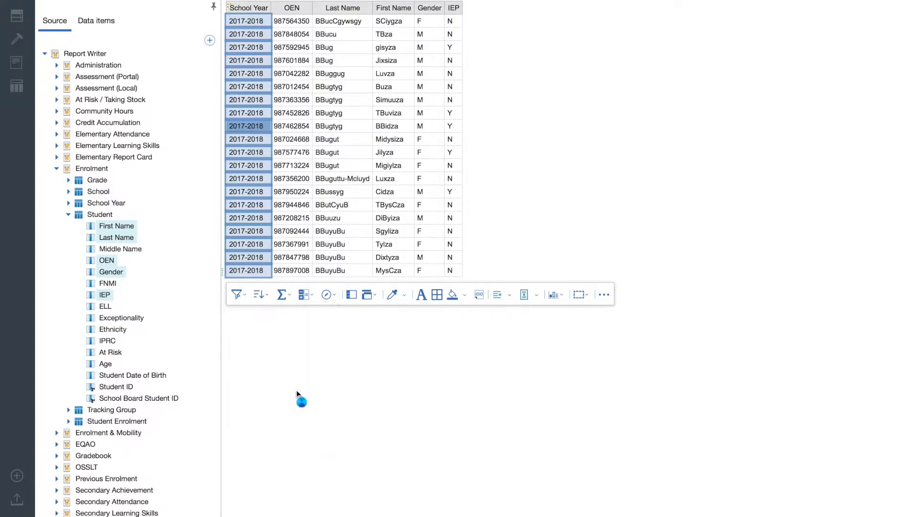
click(421, 236)
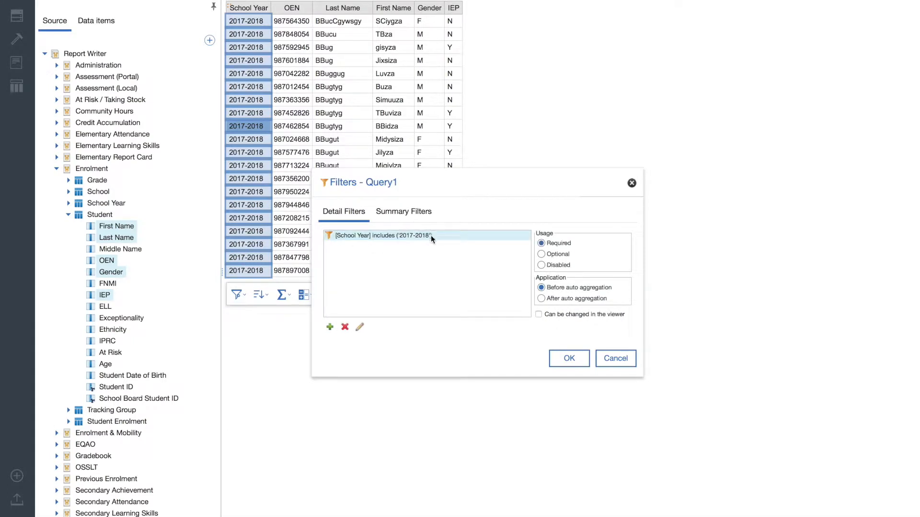
click(358, 326)
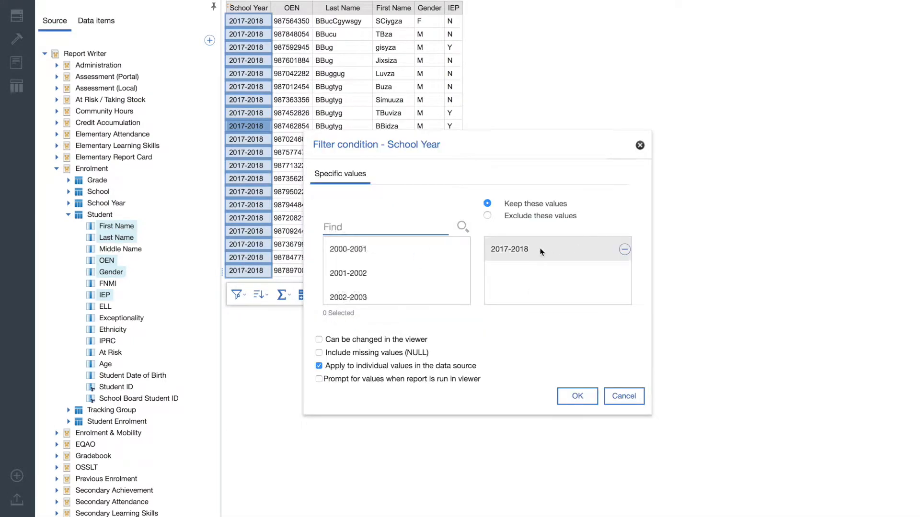
click(624, 250)
scroll(404, 273, down, 10)
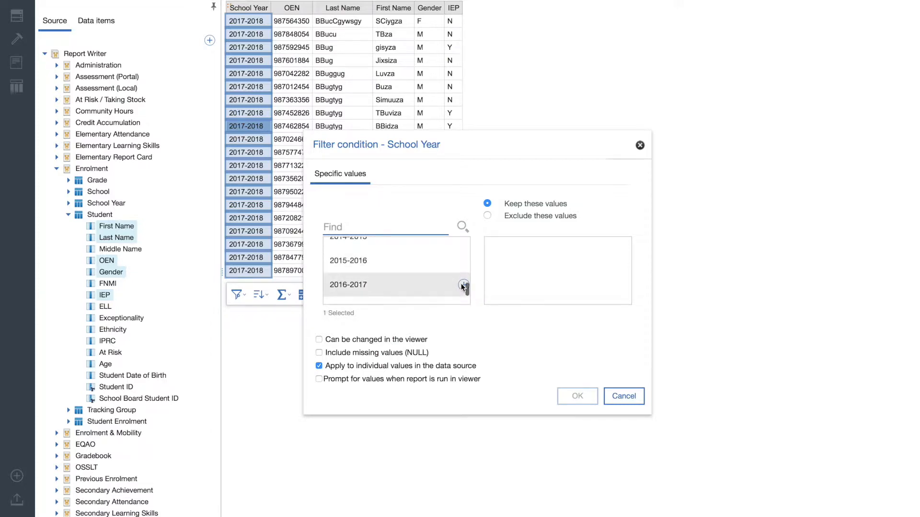
click(457, 284)
click(577, 397)
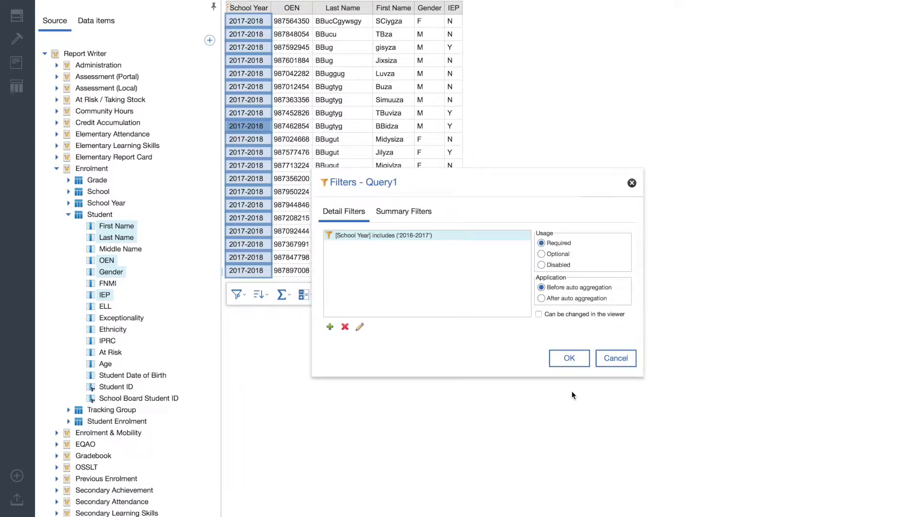
click(569, 367)
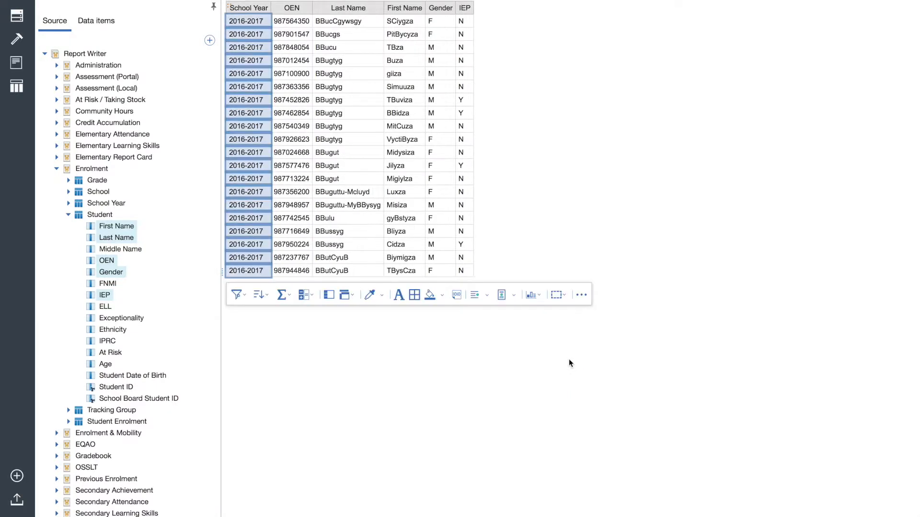
Add EQAO Subject, EQAO Achievement Level and EQAO Mark from the EQAO 3-6-9 data to the list after IEP
click(56, 169)
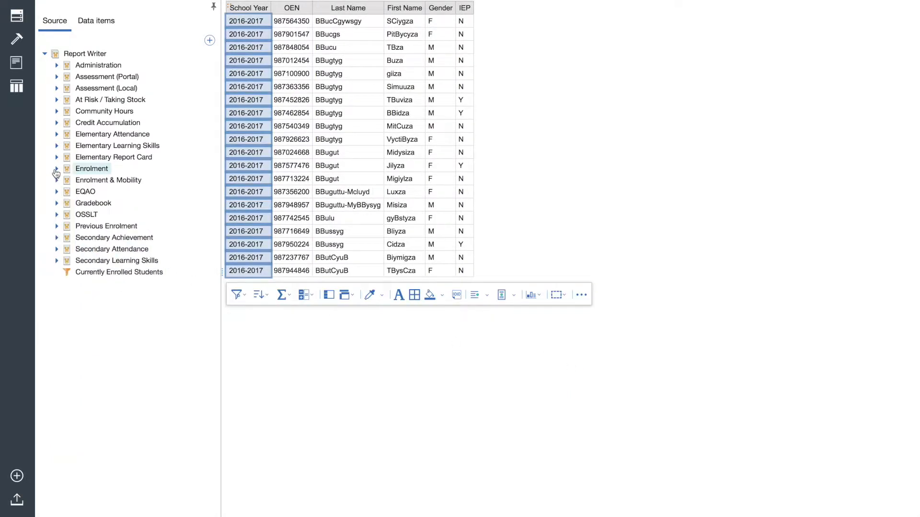
click(57, 192)
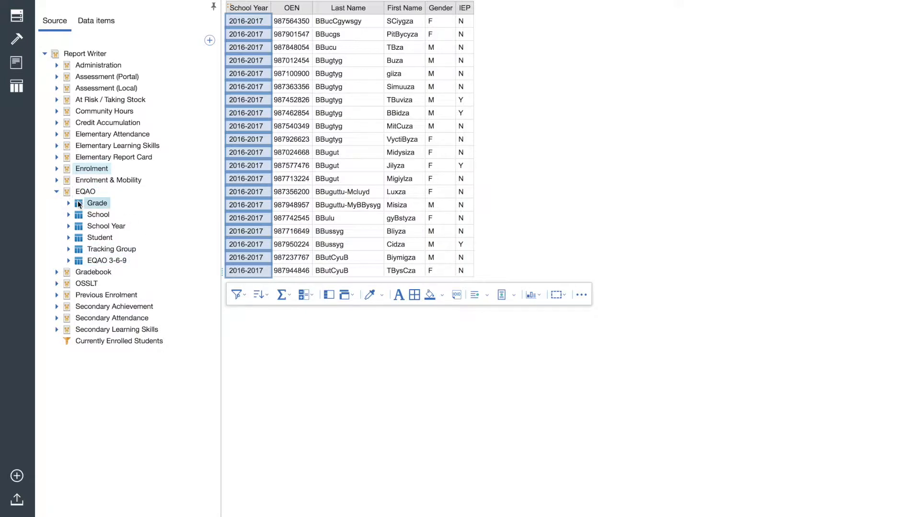
click(70, 261)
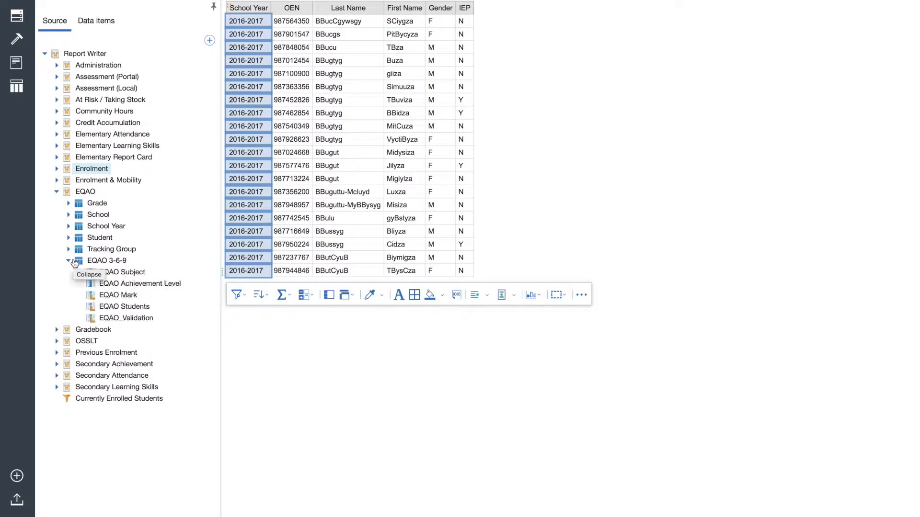
click(136, 272)
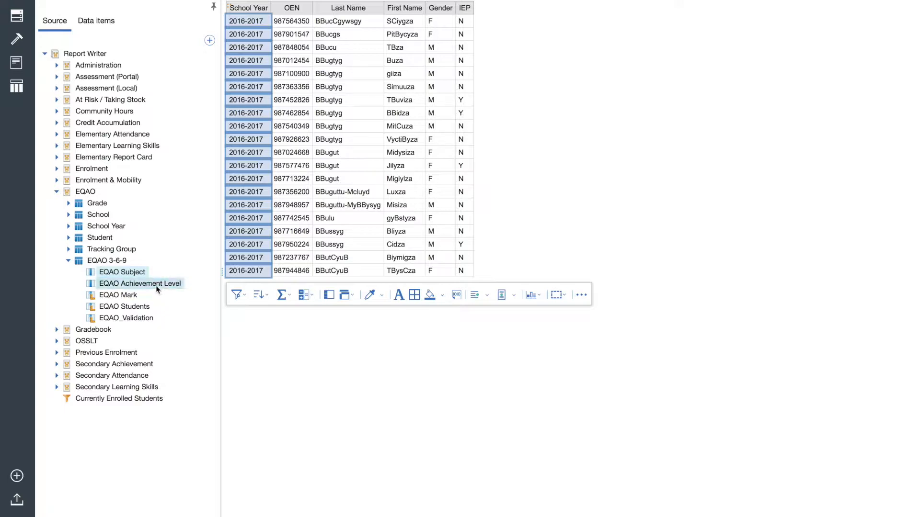
shift+click(123, 295)
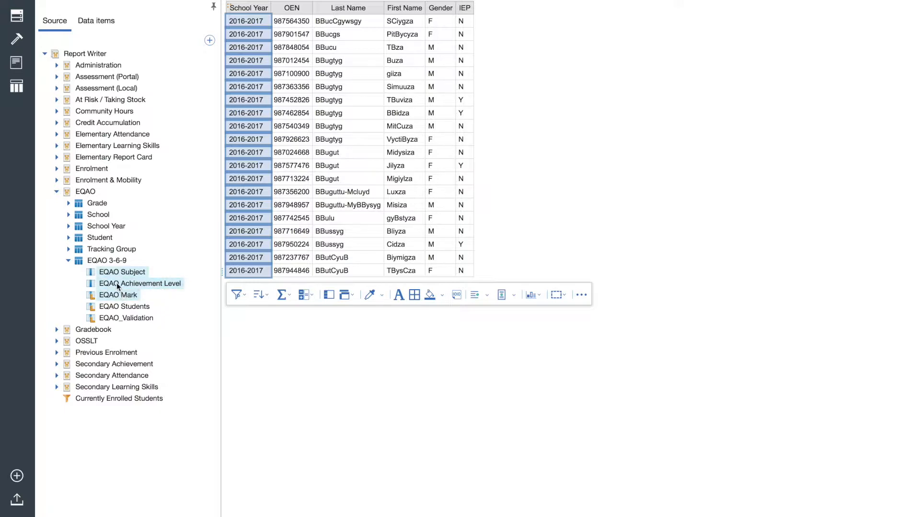
drag(117, 277, 467, 131)
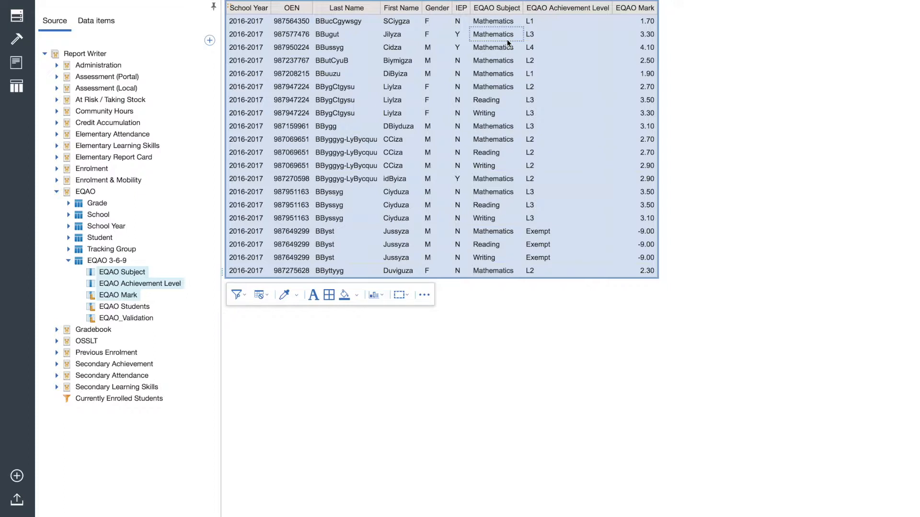
Filter the EQAO Subject column to include only Mathematics
click(507, 21)
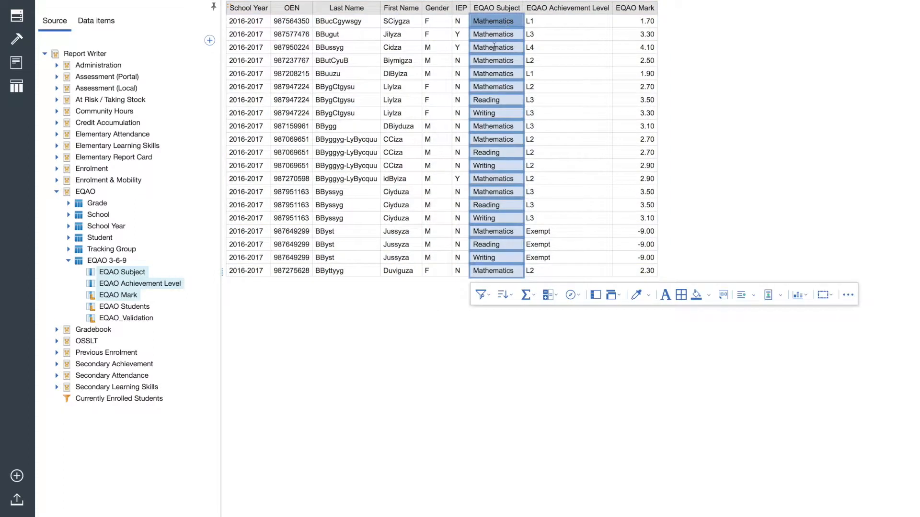
click(483, 295)
click(502, 318)
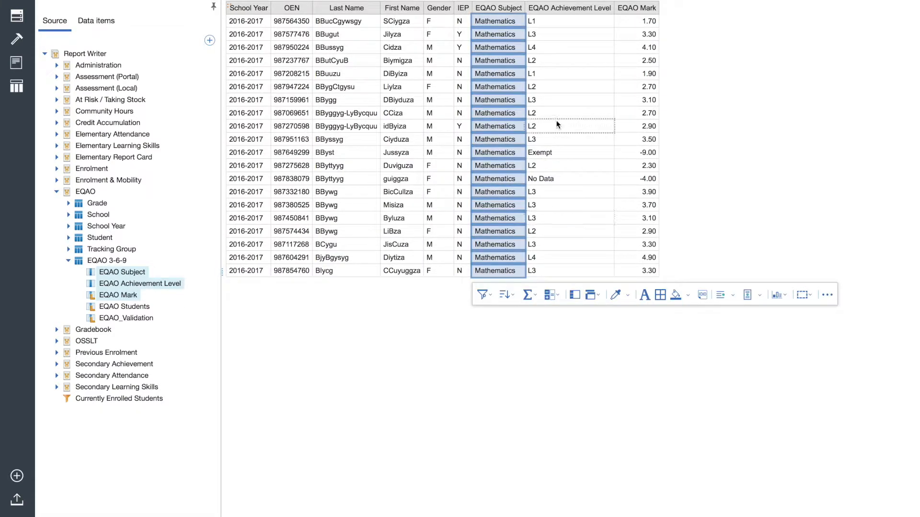
Filter the EQAO Achievement Level column to include only L1 and L2
click(553, 24)
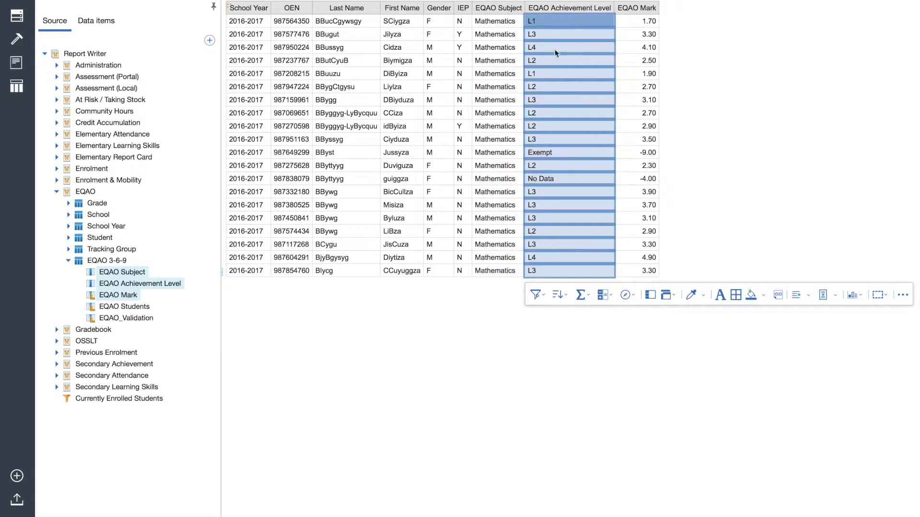
click(546, 83)
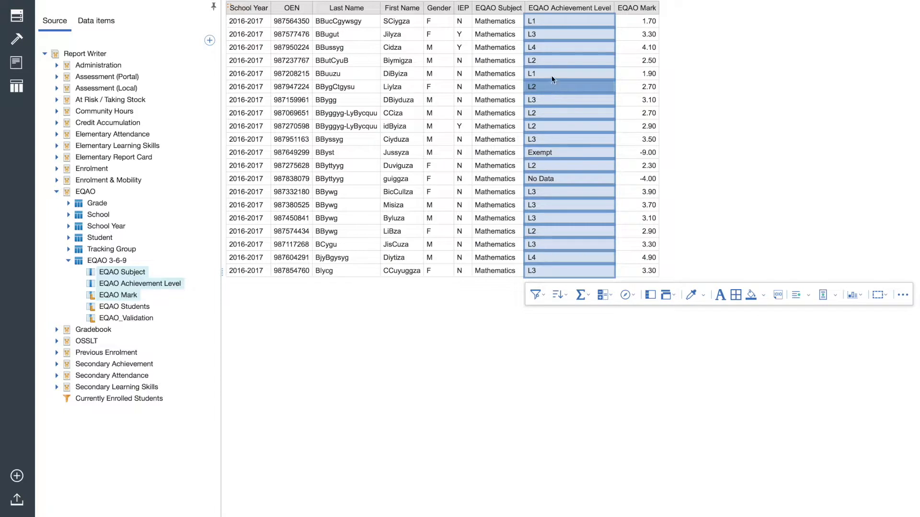
ctrl+click(551, 73)
click(535, 295)
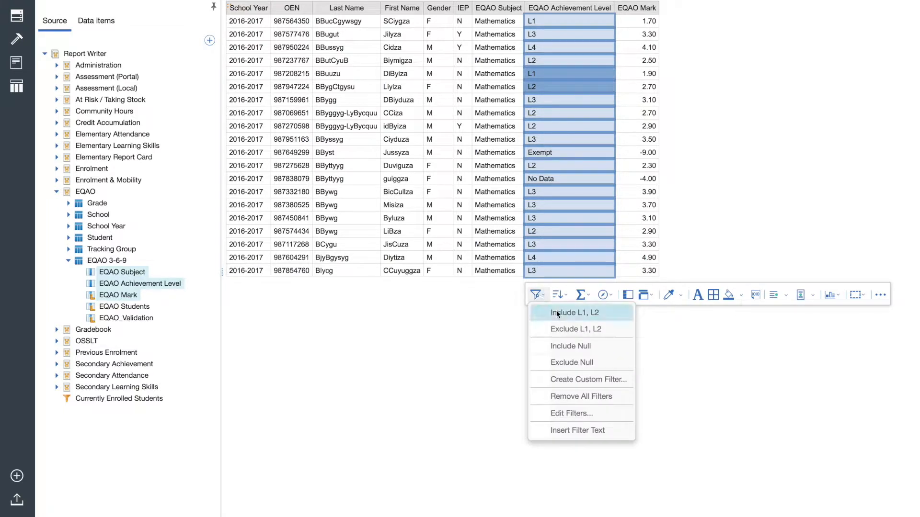
click(558, 313)
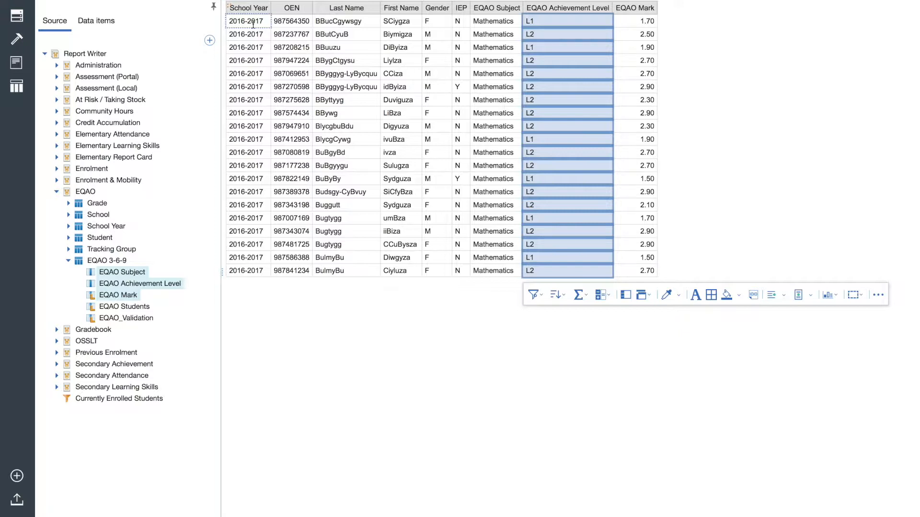
Add Subject, Subject Strand, Achievement Level and Report Card Mark from the Elementary Report Card data to the list after EQAO Mark
click(67, 261)
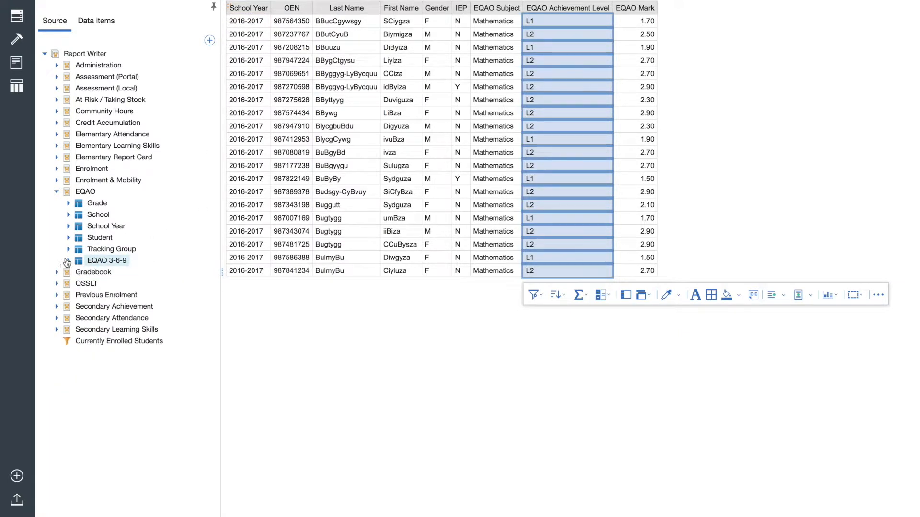
click(56, 191)
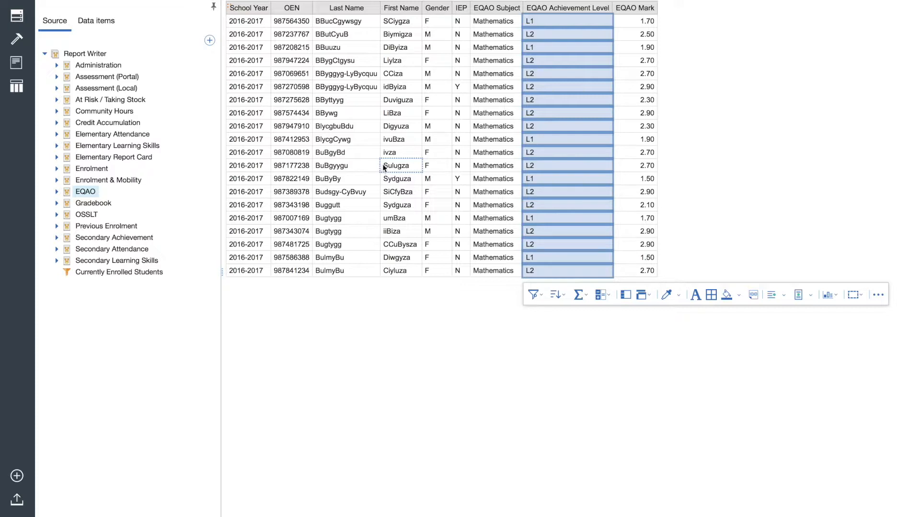
click(57, 158)
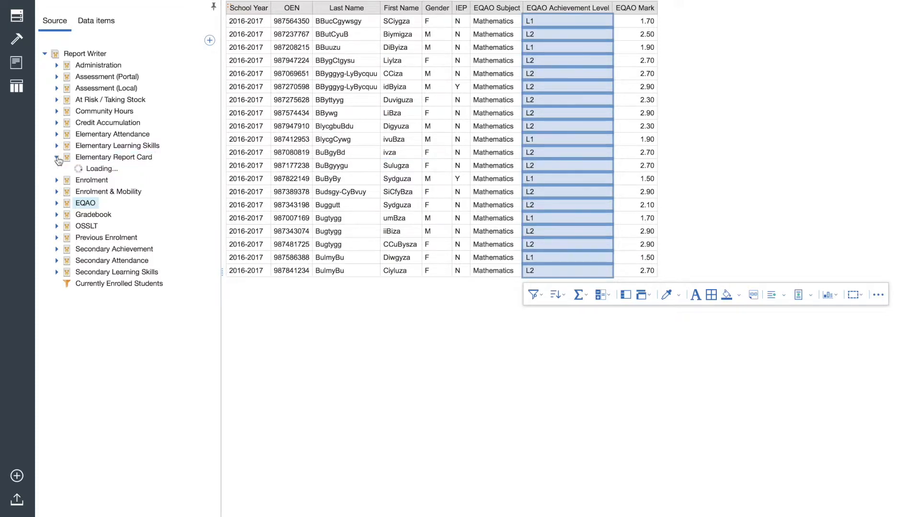
click(68, 239)
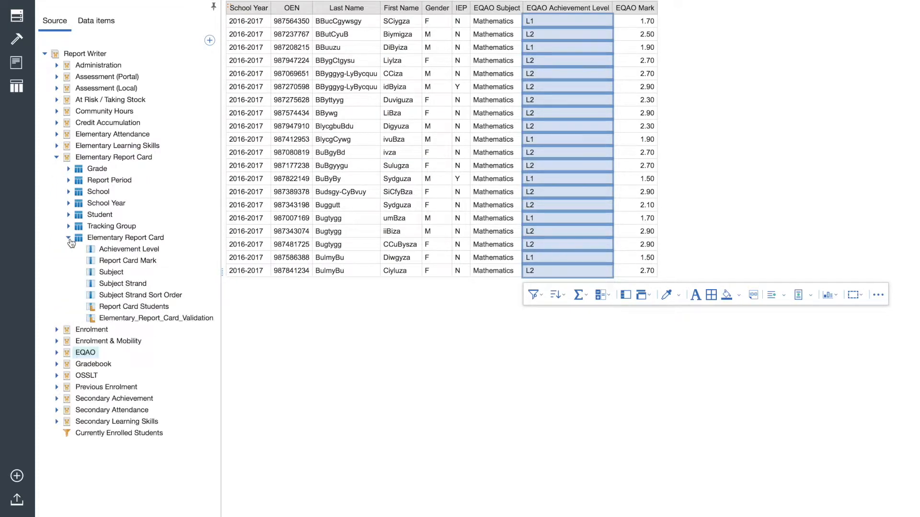
click(114, 272)
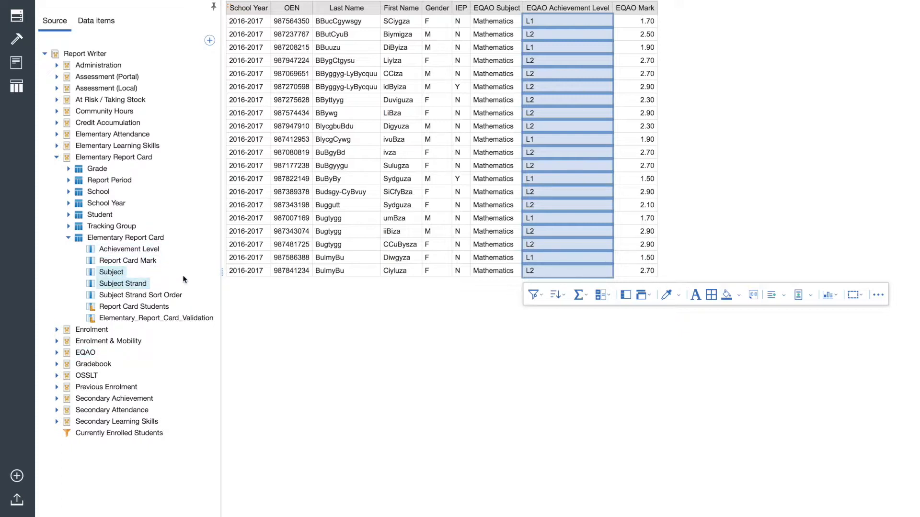
ctrl+click(134, 249)
ctrl+click(144, 260)
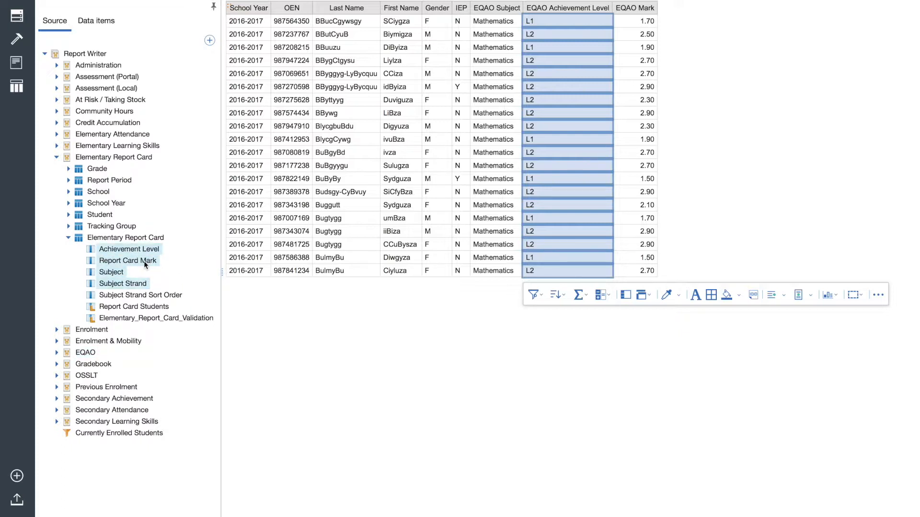
mouse_move(112, 248)
mouse_down()
mouse_move(378, 201)
mouse_move(643, 191)
mouse_up()
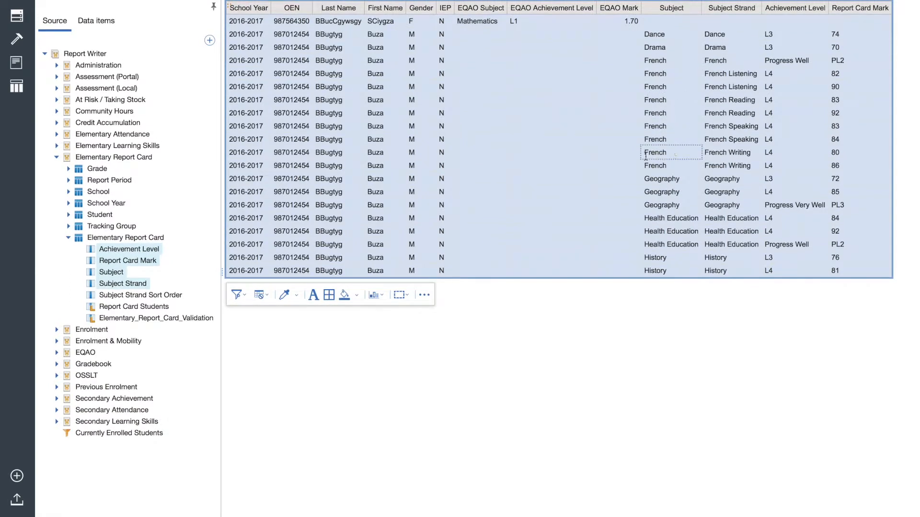
Find a Mathematics row in the list and filter the report card Subject column to include Mathematics
click(533, 309)
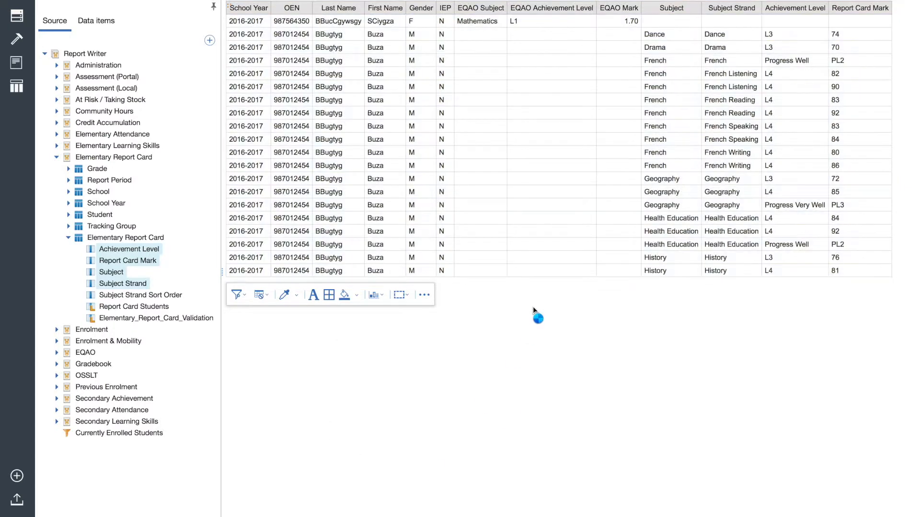
click(641, 240)
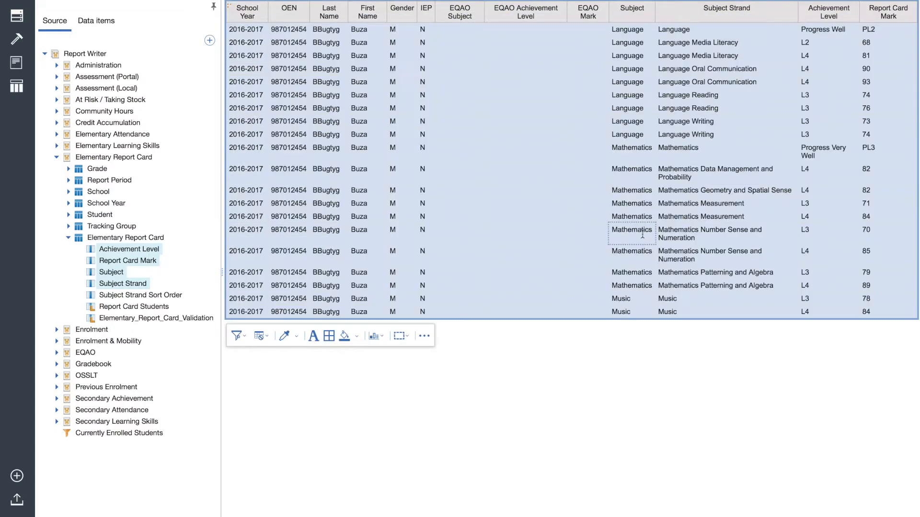
click(643, 160)
click(546, 338)
click(568, 355)
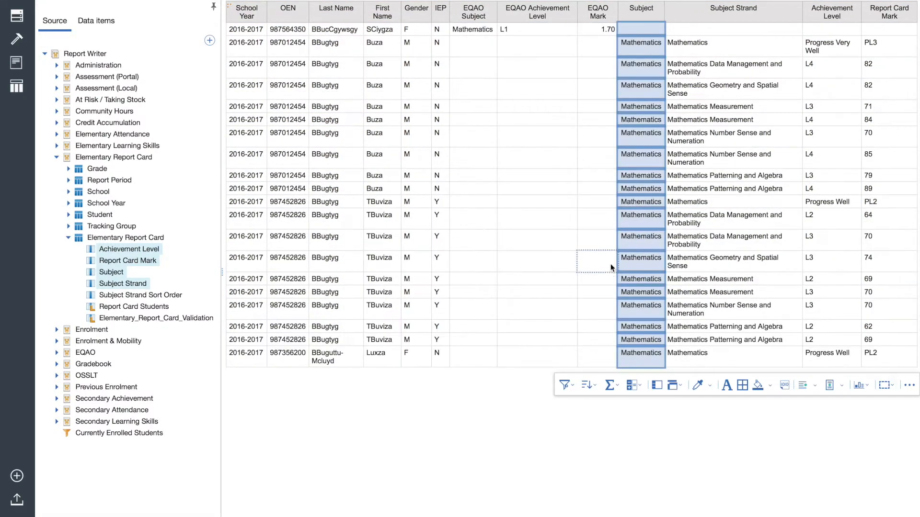
Add Report Period from the Elementary Report Card data to the list between EQAO Mark and Subject
click(67, 240)
click(68, 181)
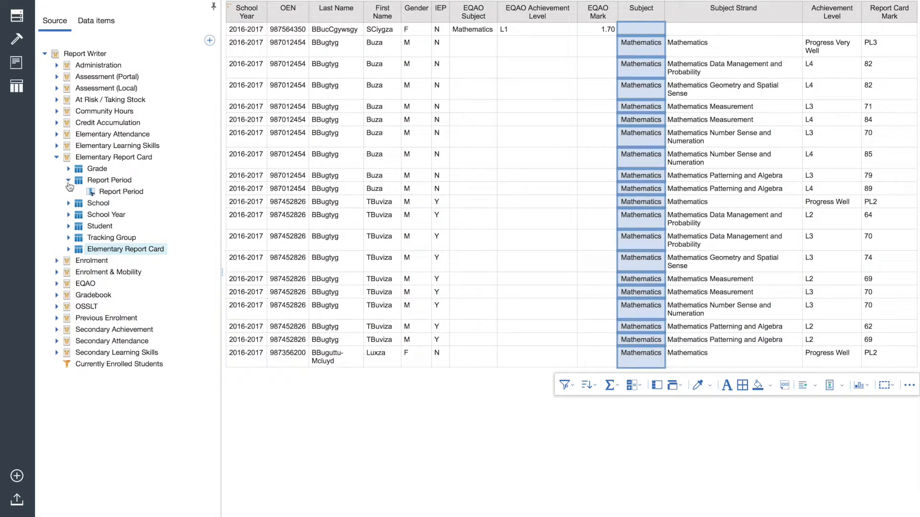
drag(119, 192, 615, 104)
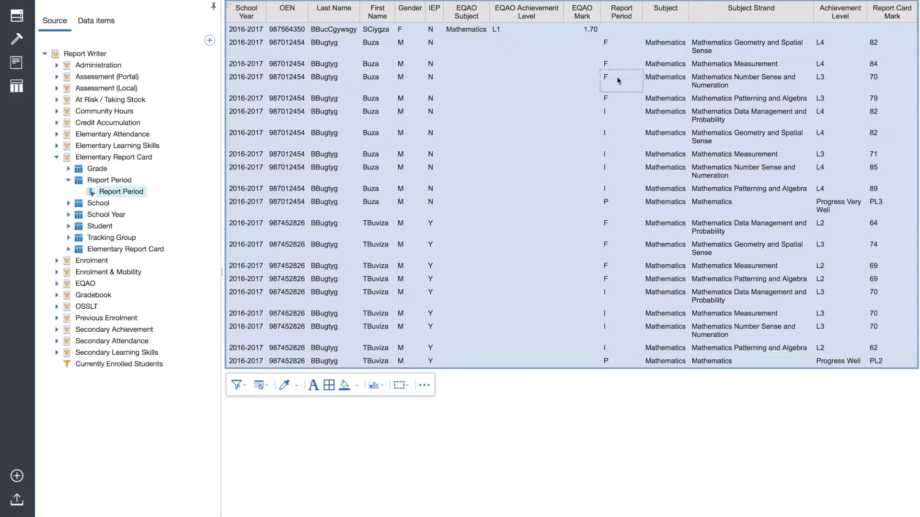
Filter the Report Period column to include only F
click(617, 44)
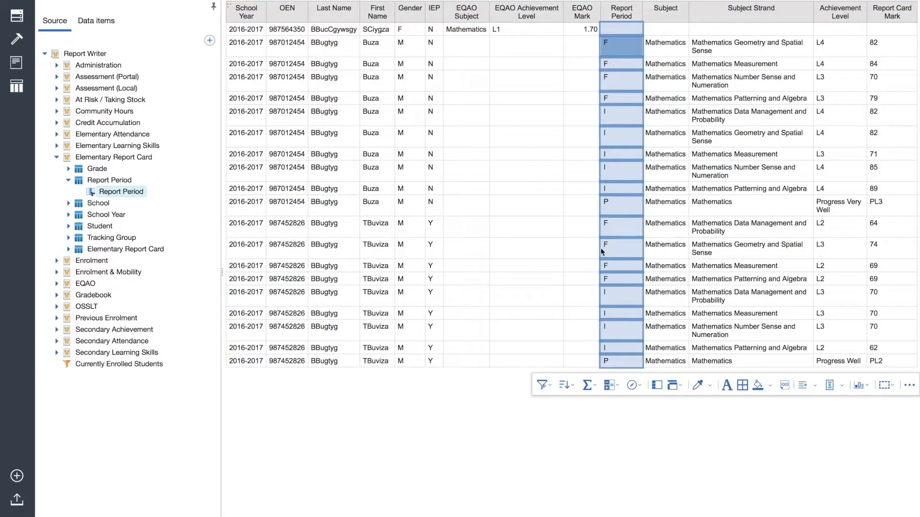
click(549, 386)
click(563, 401)
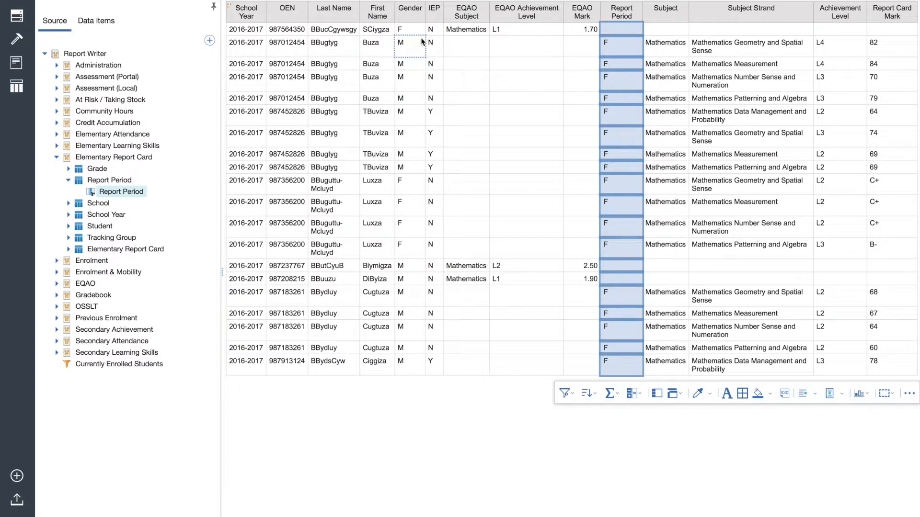
Hide the data source list and filter the report card Achievement Level column to include only L2
click(17, 16)
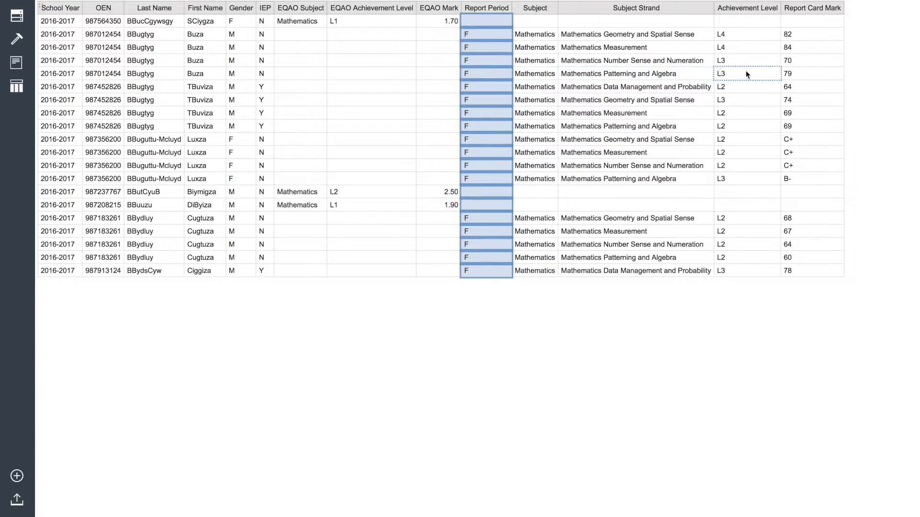
click(737, 125)
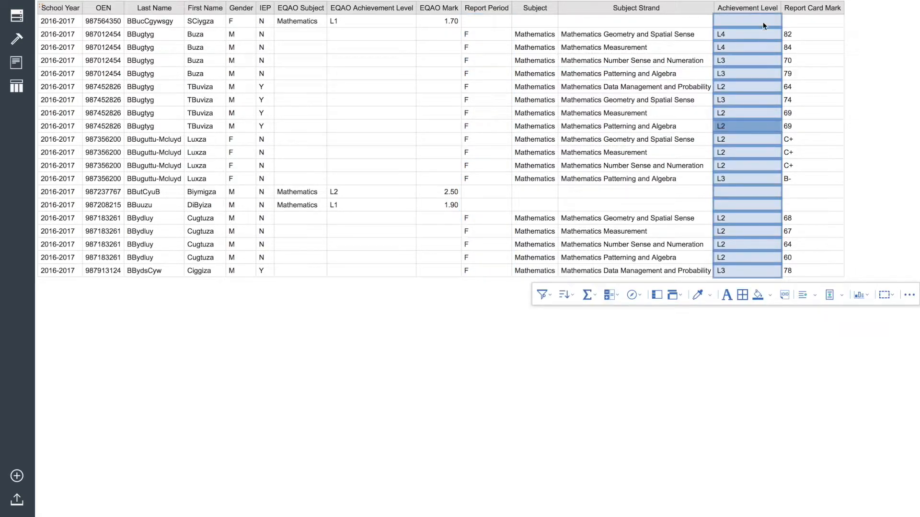
click(544, 295)
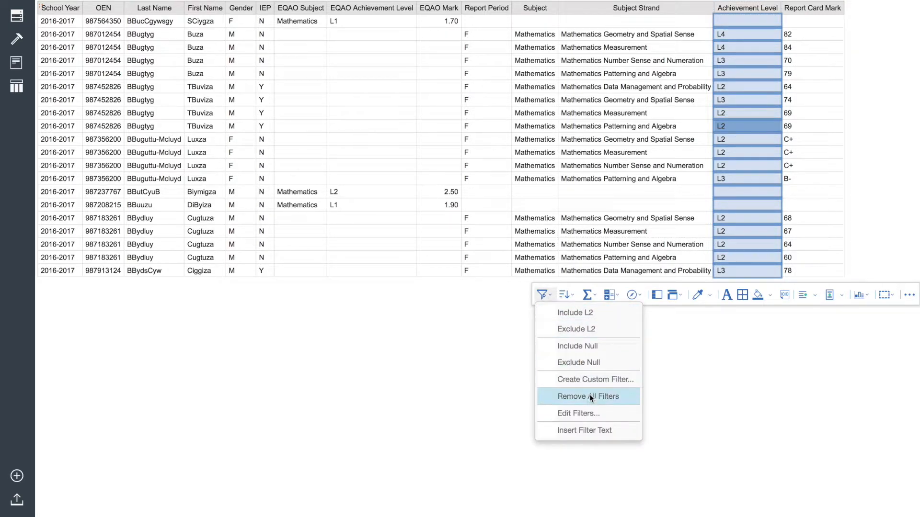
click(591, 312)
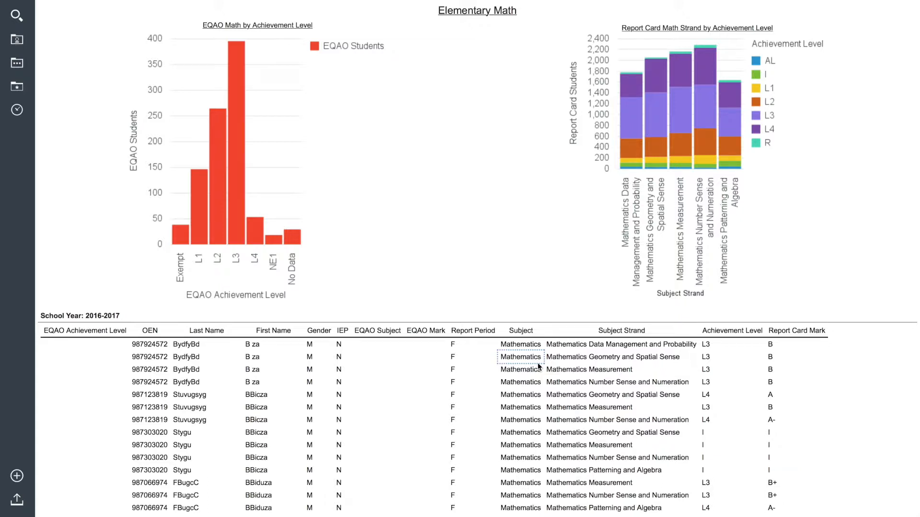
In the Elementary Math report, add Tracking Group from the EQAO data to the list after EQAO Achievement Level
click(464, 322)
click(46, 2)
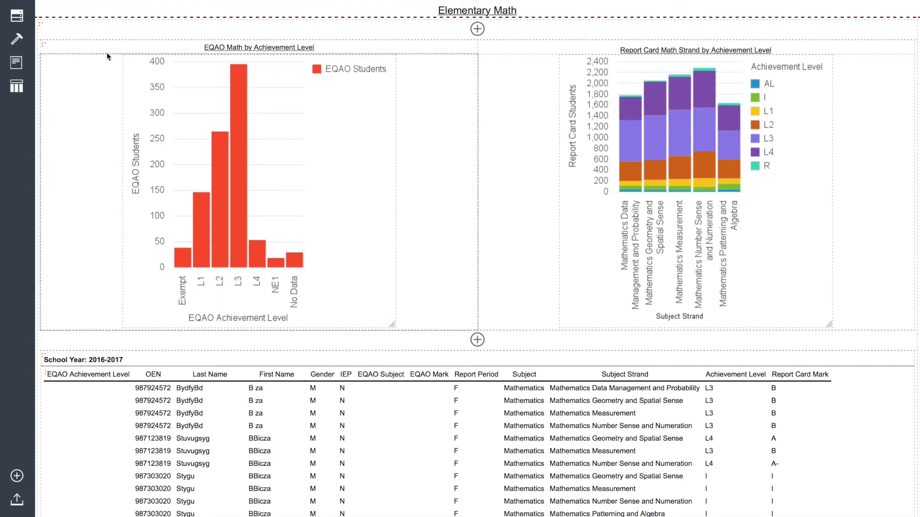
click(17, 17)
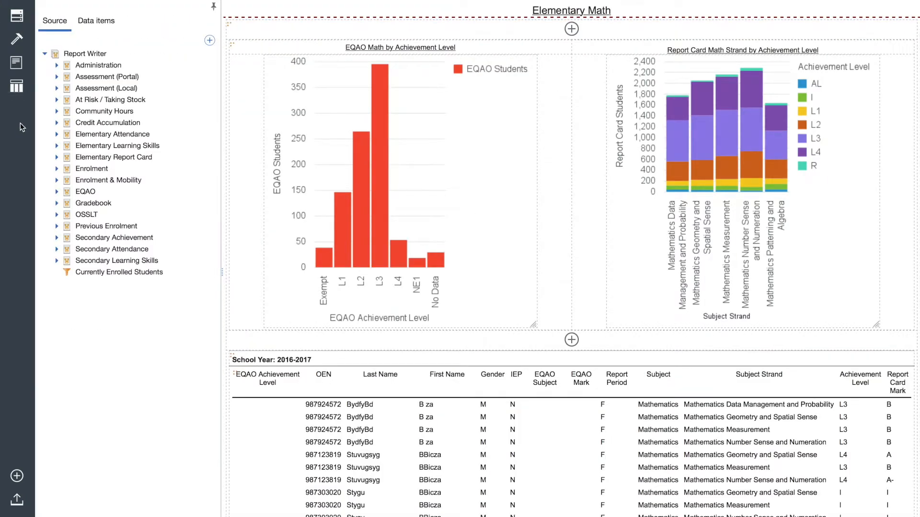
click(56, 192)
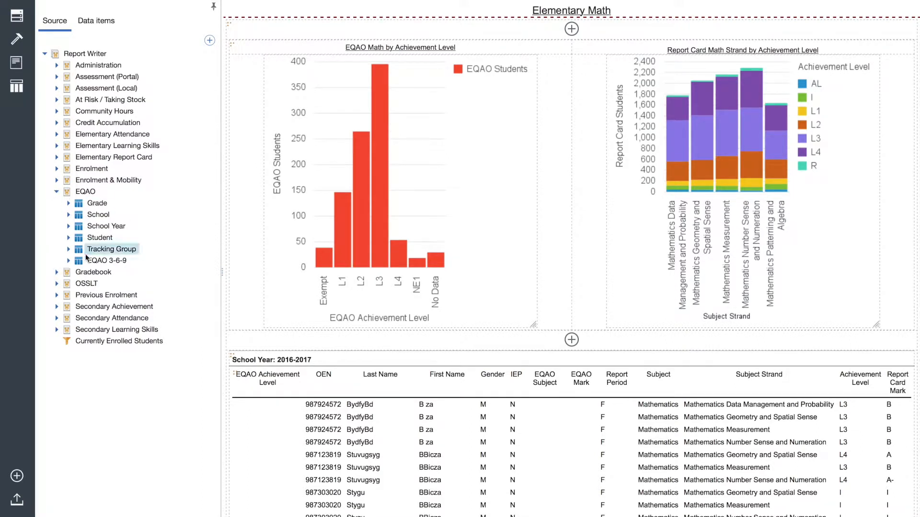
click(68, 250)
mouse_move(123, 261)
mouse_down()
mouse_move(258, 311)
mouse_move(328, 434)
mouse_move(316, 431)
mouse_up()
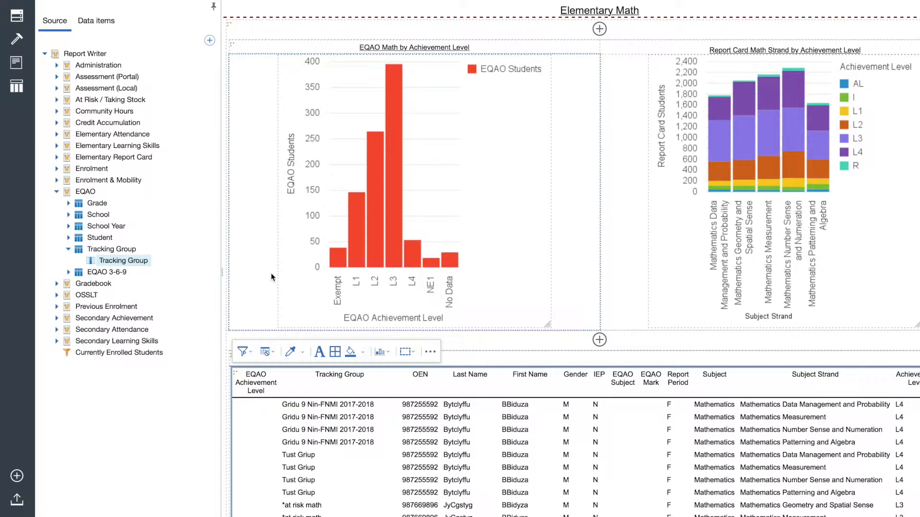
Filter the Tracking Group column of the Elementary Math list to include only *at risk math
scroll(367, 477, down, 3)
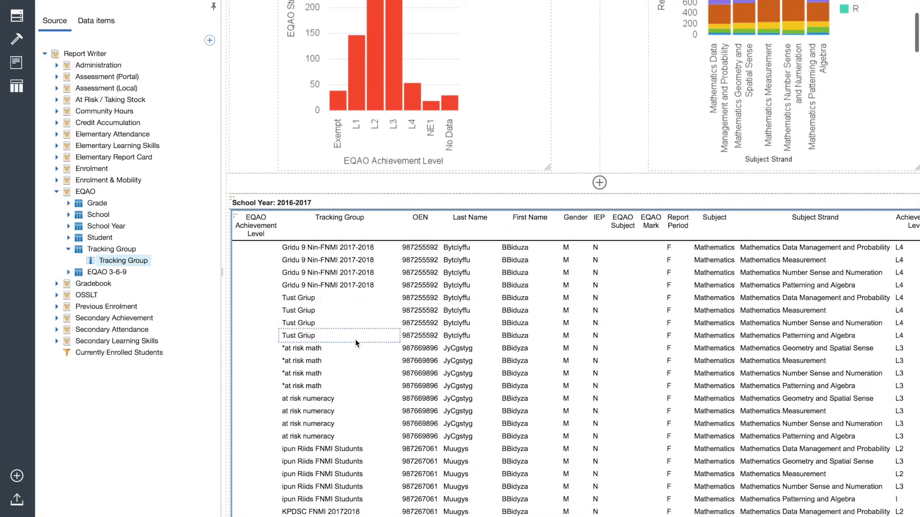
click(325, 353)
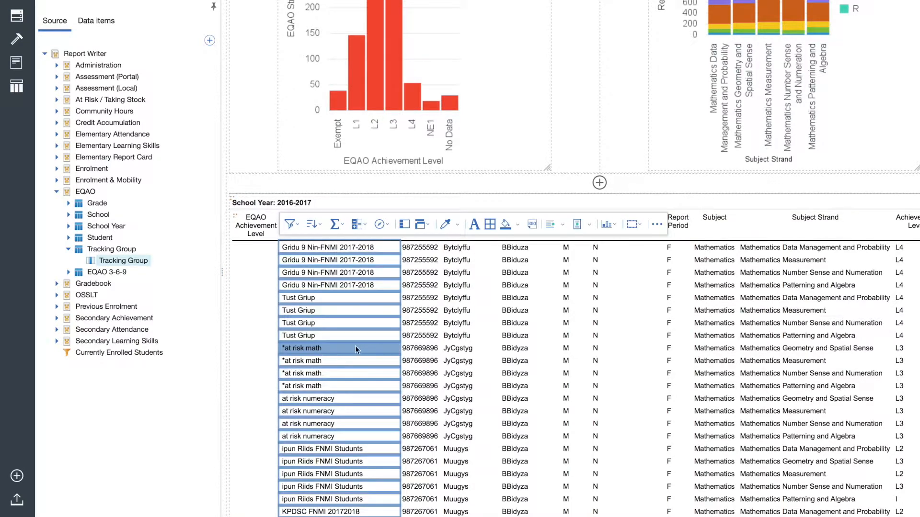
click(291, 224)
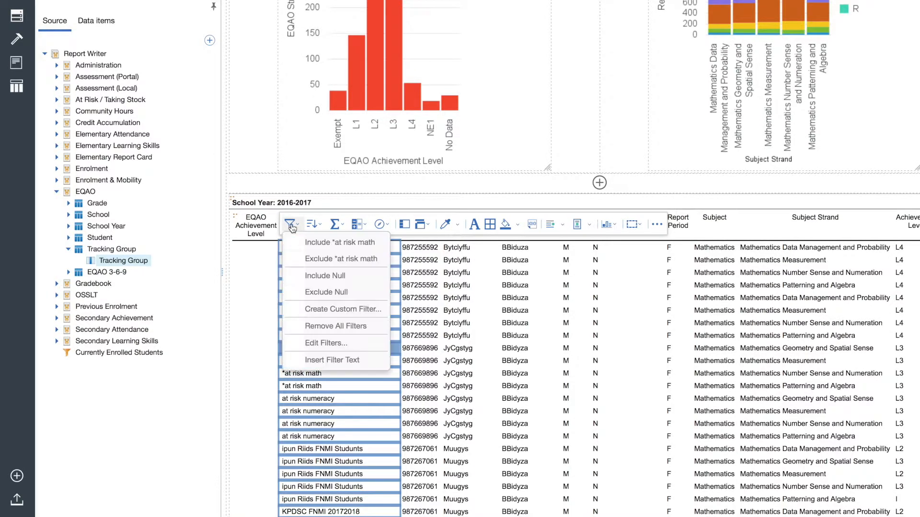
click(338, 244)
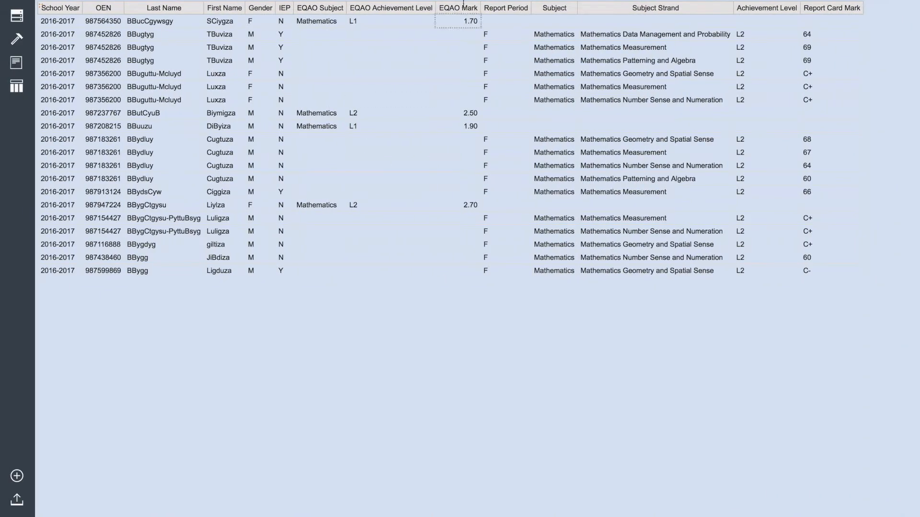
Switch to the Report Writer home page and create a new dashboard
mouse_move(463, 0)
click(467, 11)
click(524, 157)
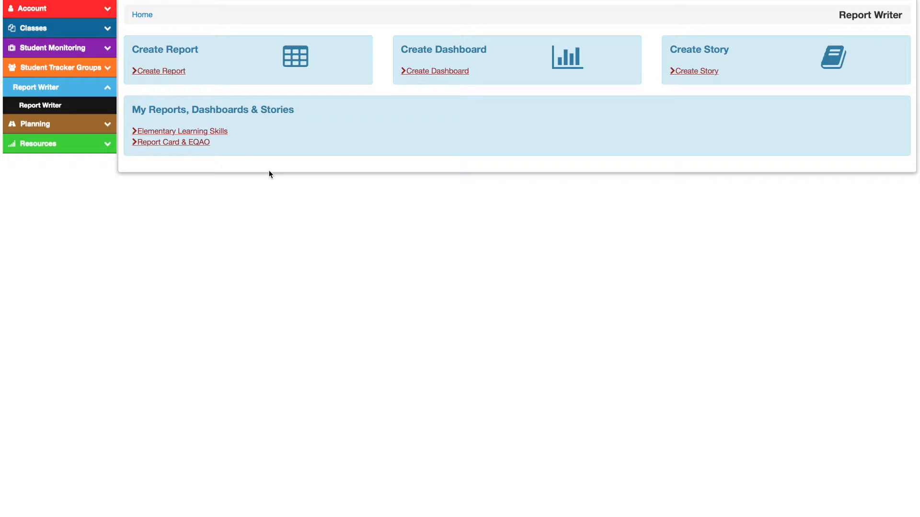
click(434, 72)
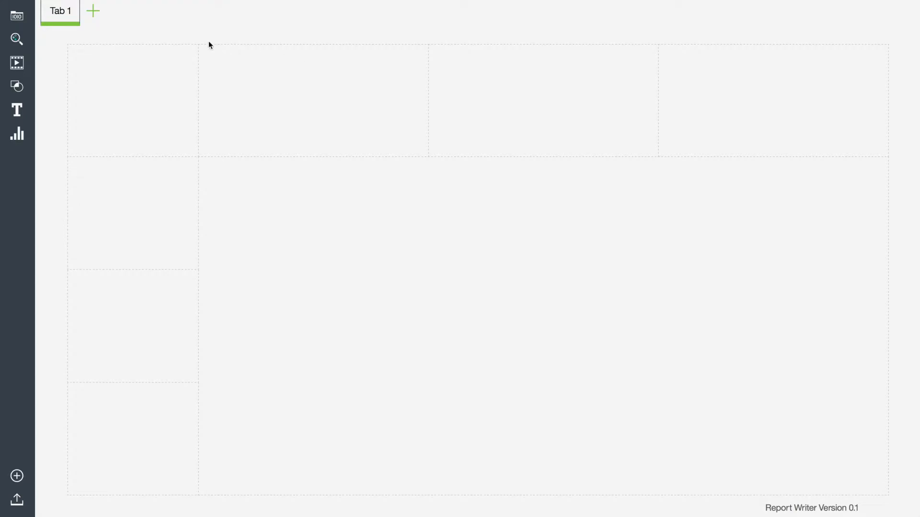
Add the Report Card Students measure from the Elementary Report Card data to the large area of the dashboard
click(19, 17)
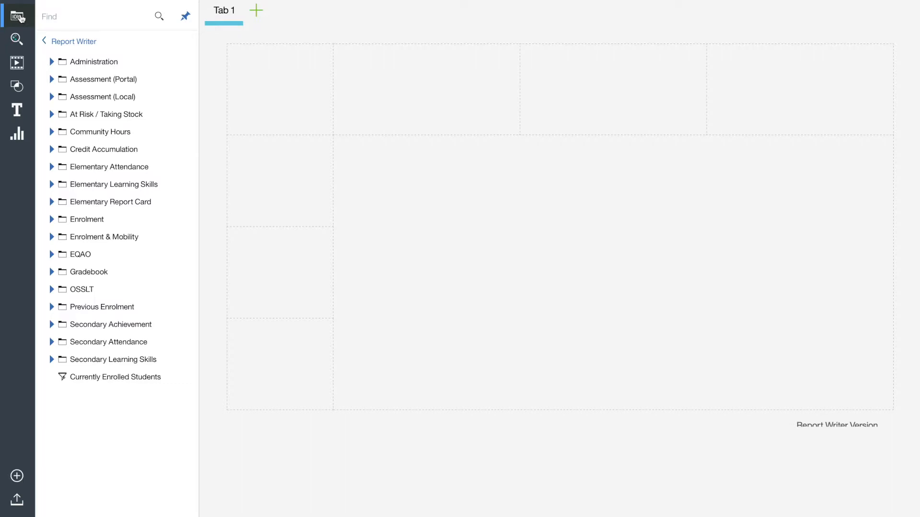
click(51, 203)
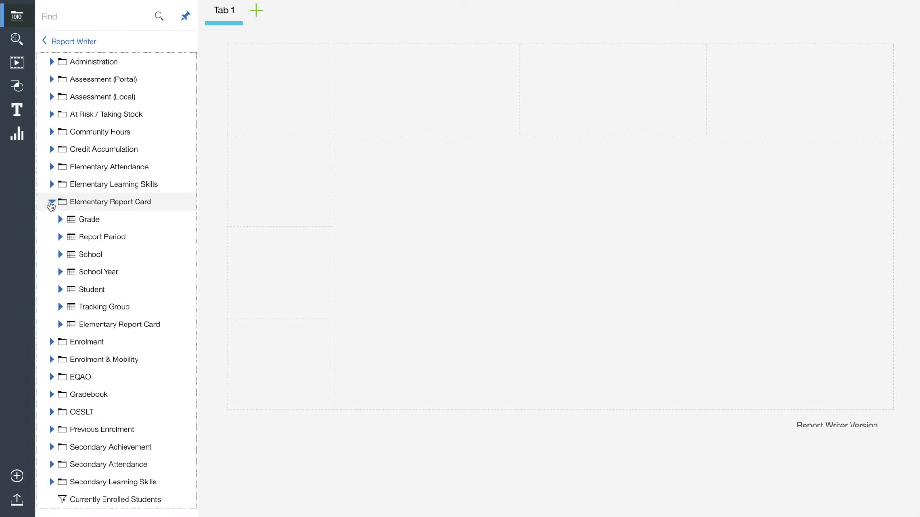
click(59, 324)
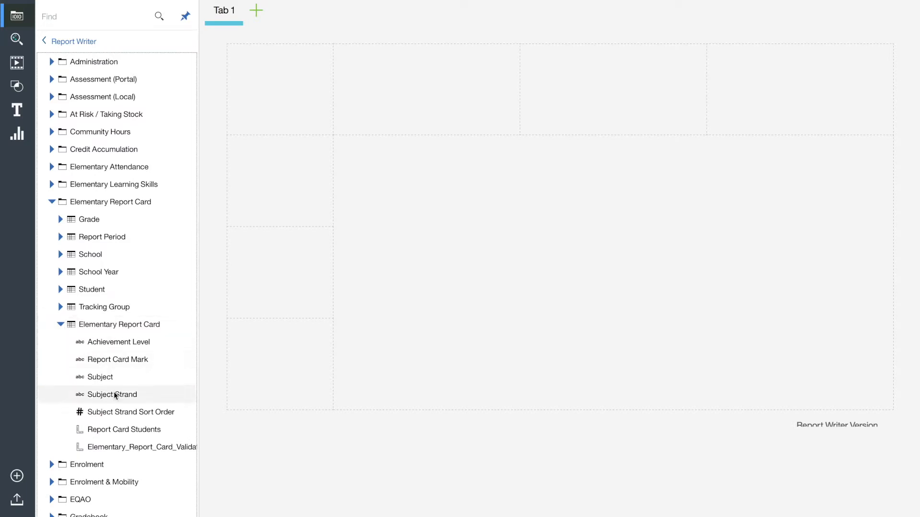
drag(164, 427, 604, 276)
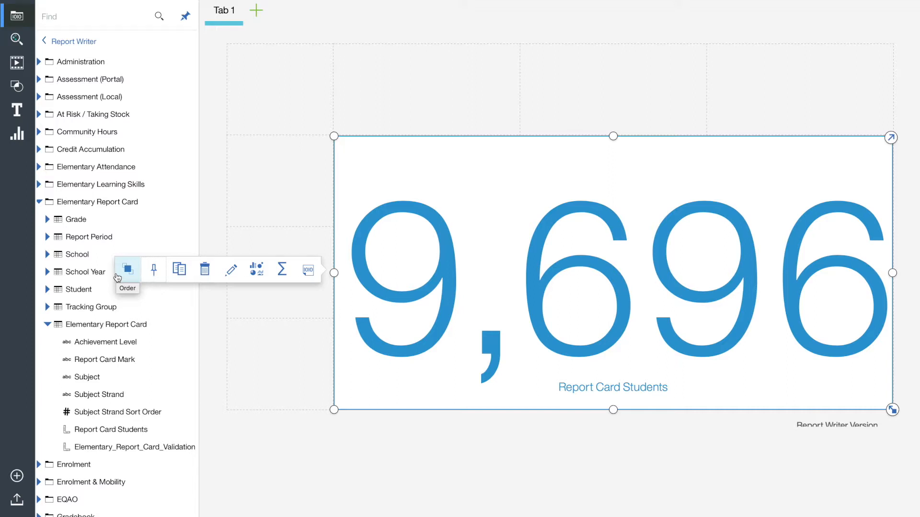
Break the Report Card Students widget down by School Year and Achievement Level
click(47, 272)
drag(94, 289, 485, 277)
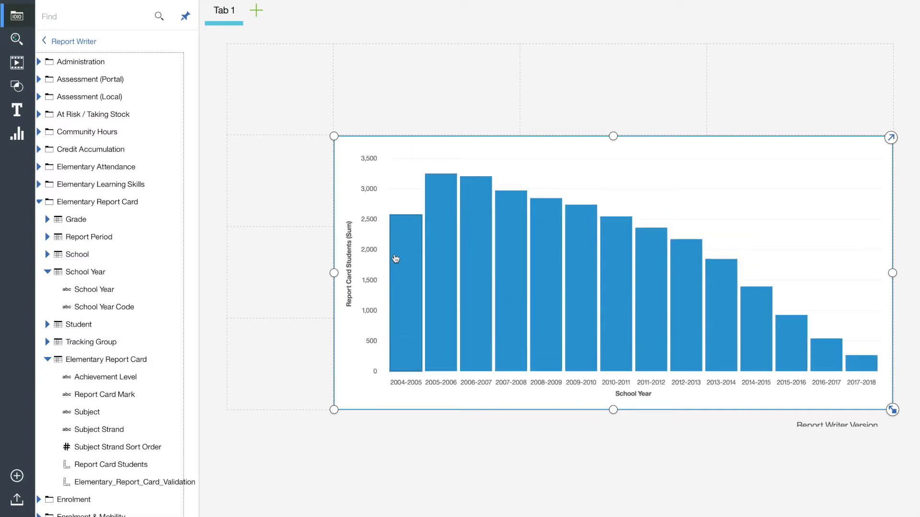
click(47, 272)
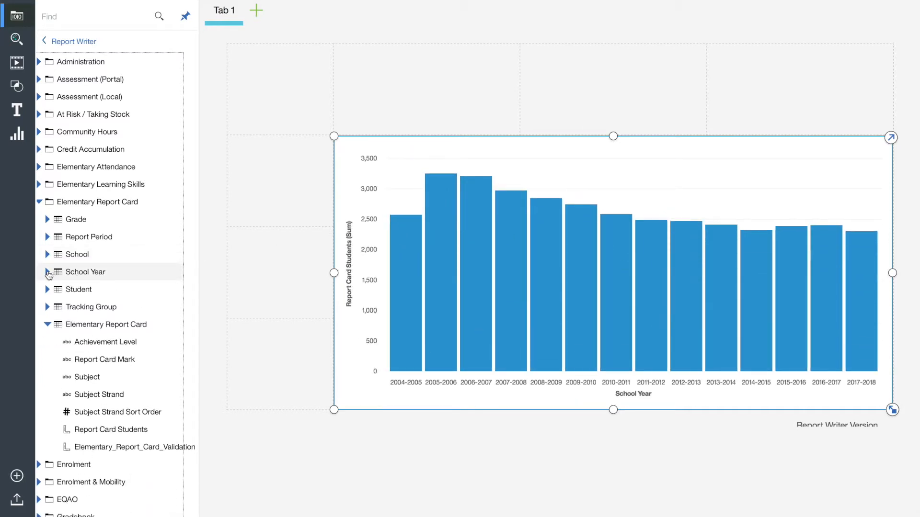
drag(104, 341, 456, 306)
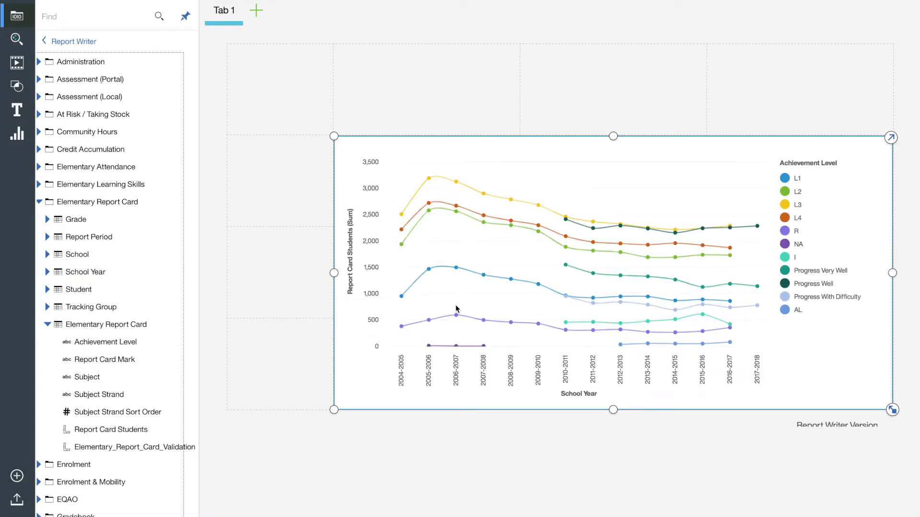
Change the achievement level chart to the Smooth area visualization
click(359, 390)
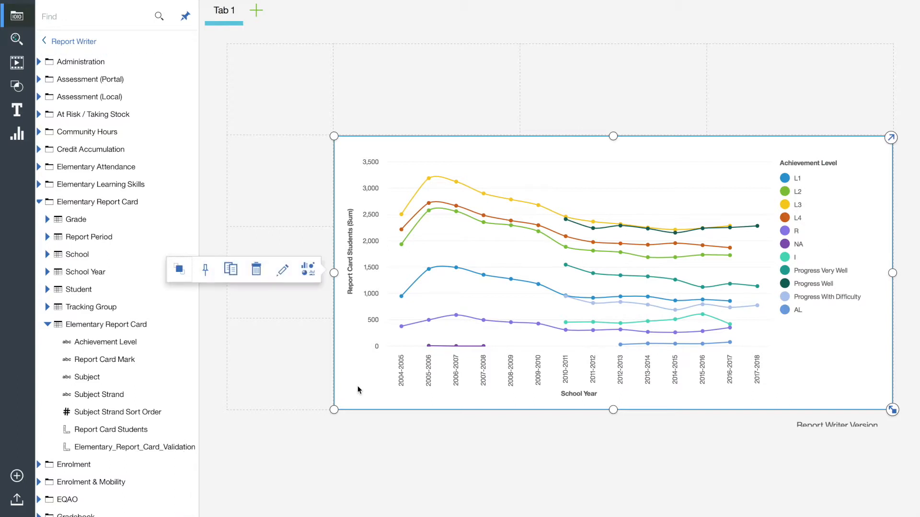
click(308, 268)
click(134, 304)
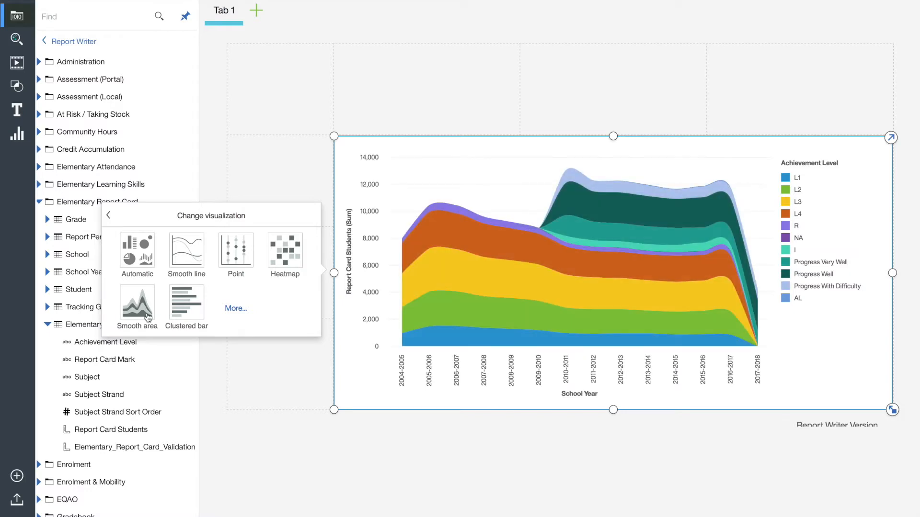
click(329, 385)
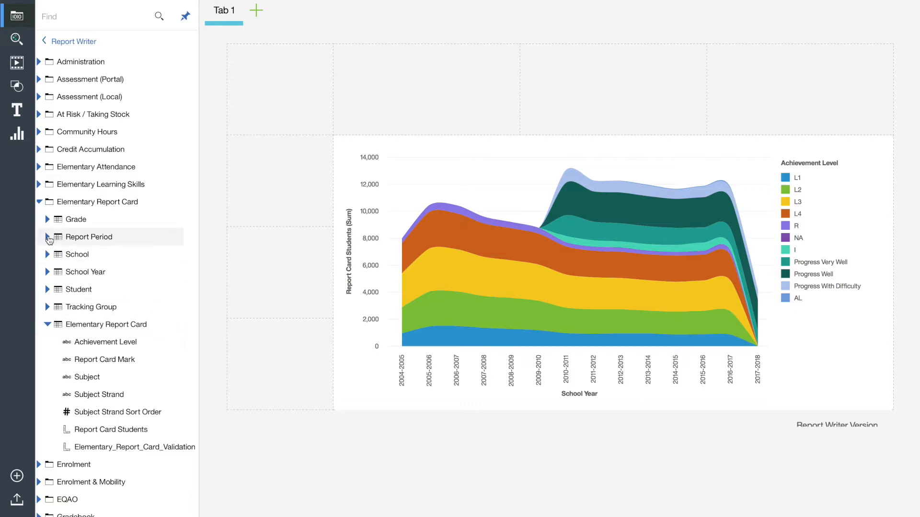
Add a Report Period list to the upper-left cell of the dashboard grid and filter by period F
click(47, 237)
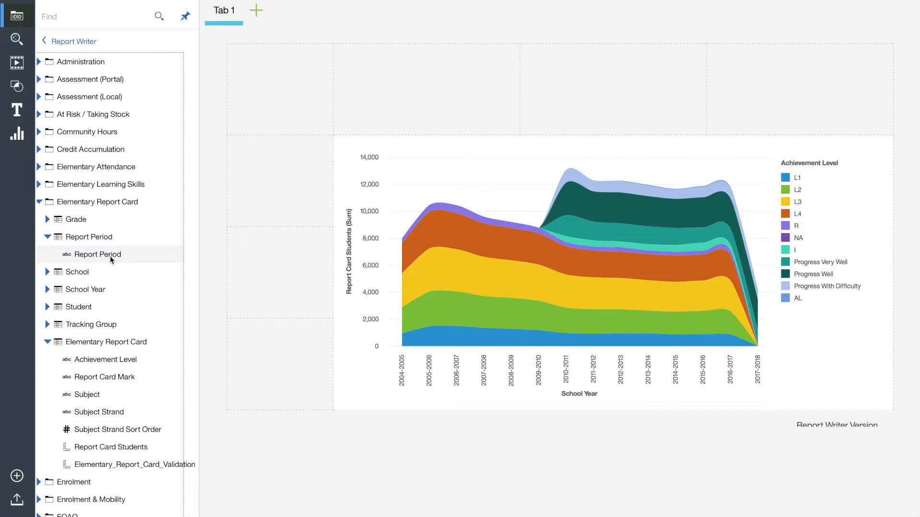
drag(112, 259, 268, 90)
click(264, 111)
scroll(283, 112, down, 1)
click(269, 105)
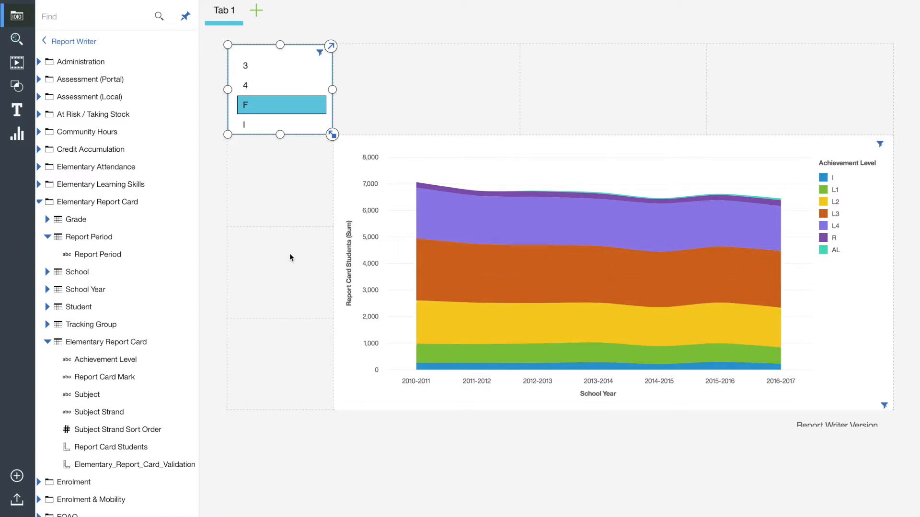
Add a Grade list beside the report period list and title it Grade
click(47, 219)
drag(73, 235, 418, 88)
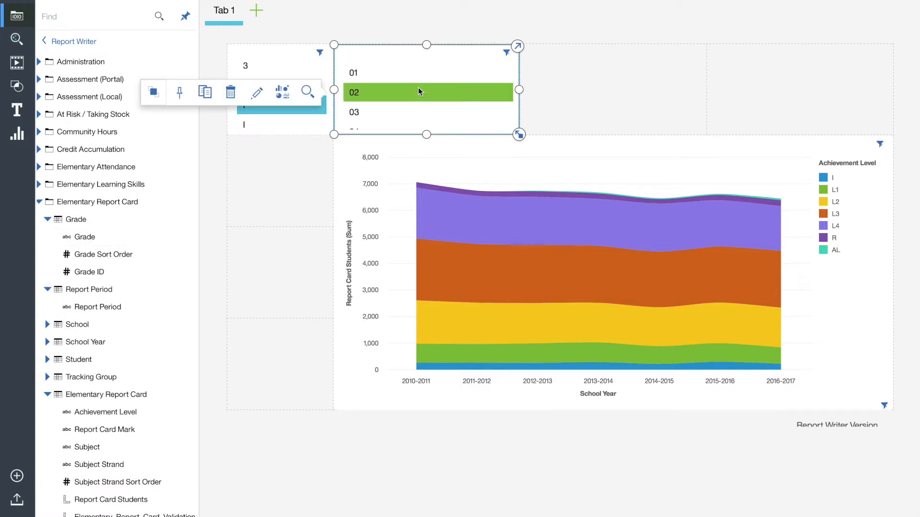
click(415, 87)
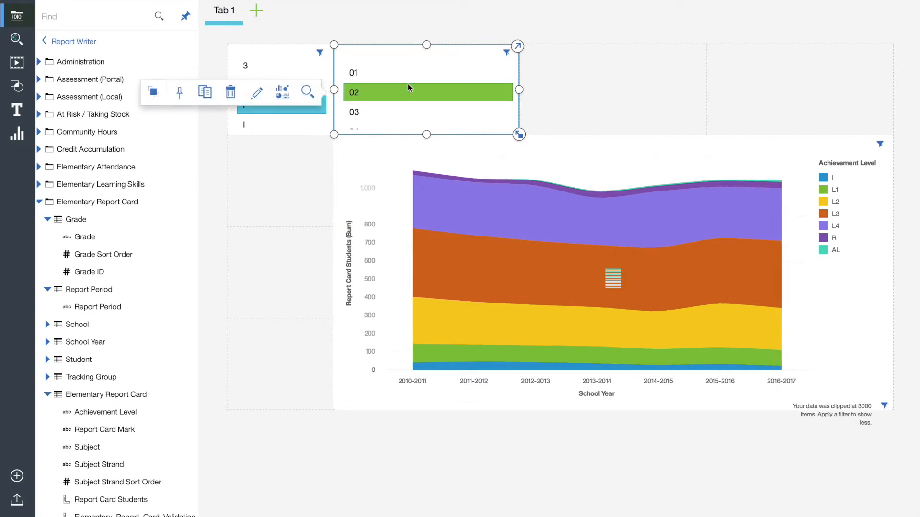
text(Grade)
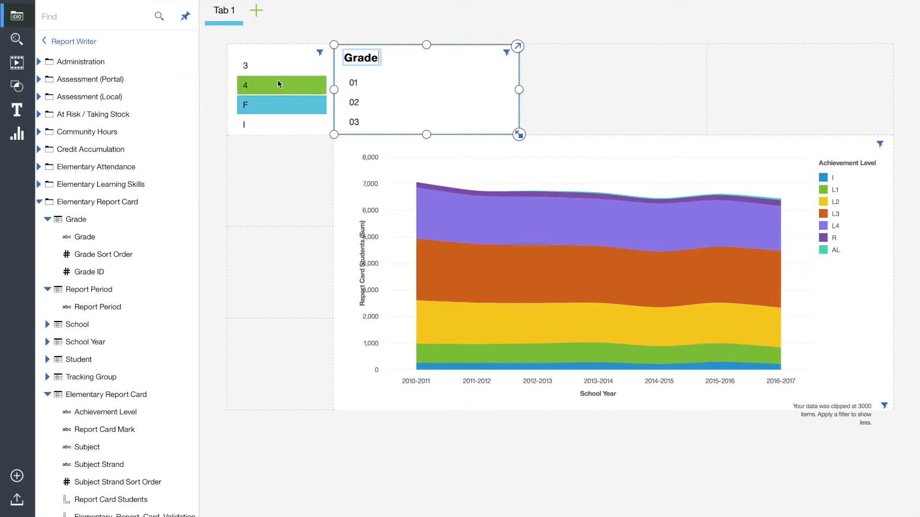
Title the period list Report Period and filter it by F again
click(277, 84)
text(Report)
key(BackSpace)
key(BackSpace)
key(BackSpace)
key(BackSpace)
text([)
key(BackSpace)
text(port)
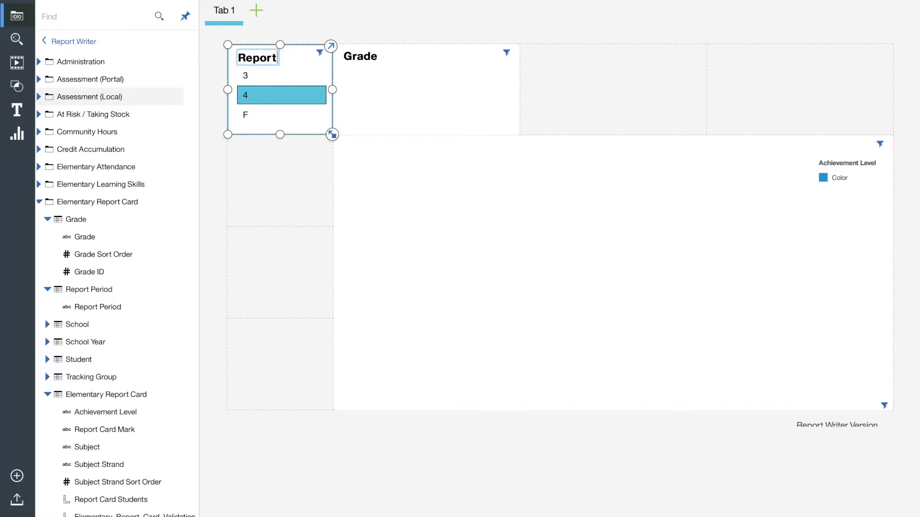
text( Period)
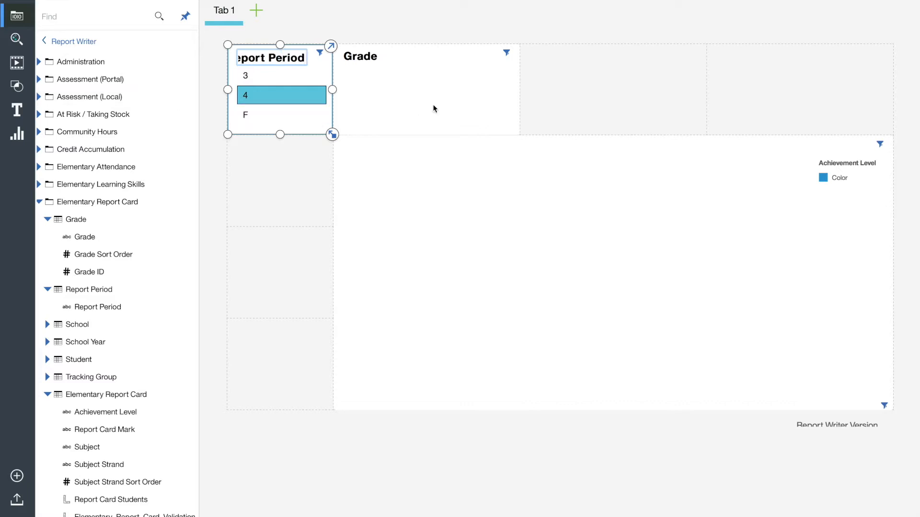
click(591, 76)
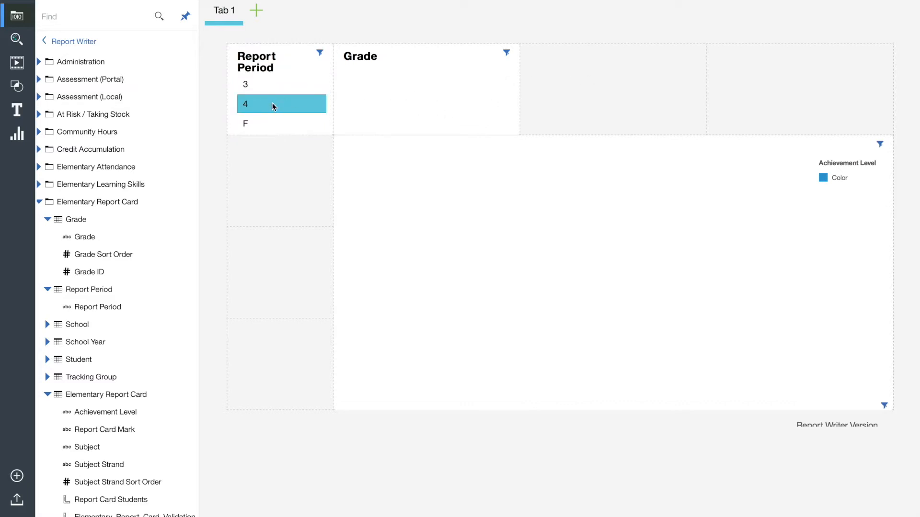
click(261, 123)
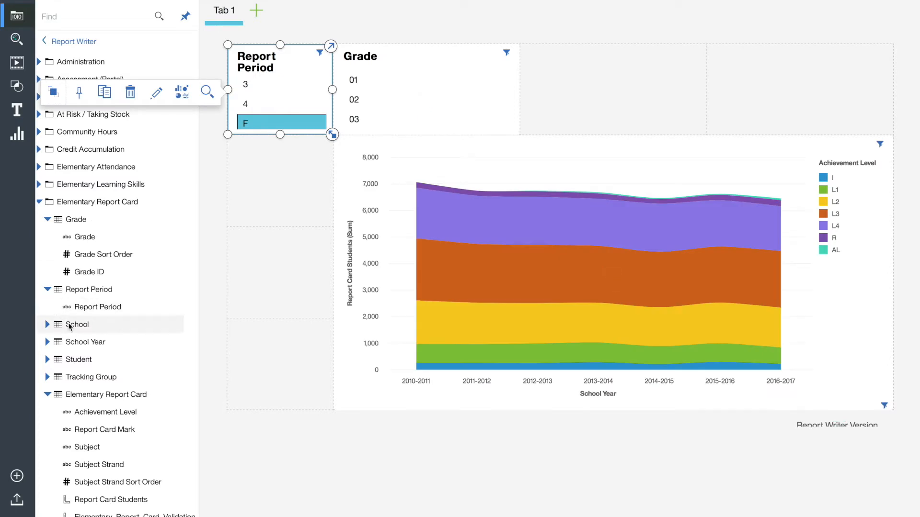
Place the student Gender and IEP fields as lists in the two empty cells beside Grade
click(47, 360)
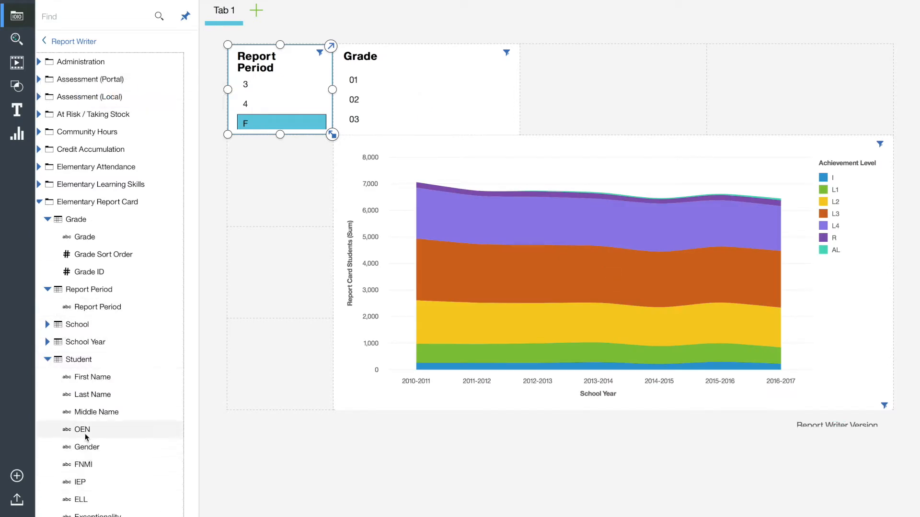
drag(86, 447, 640, 98)
drag(80, 482, 794, 88)
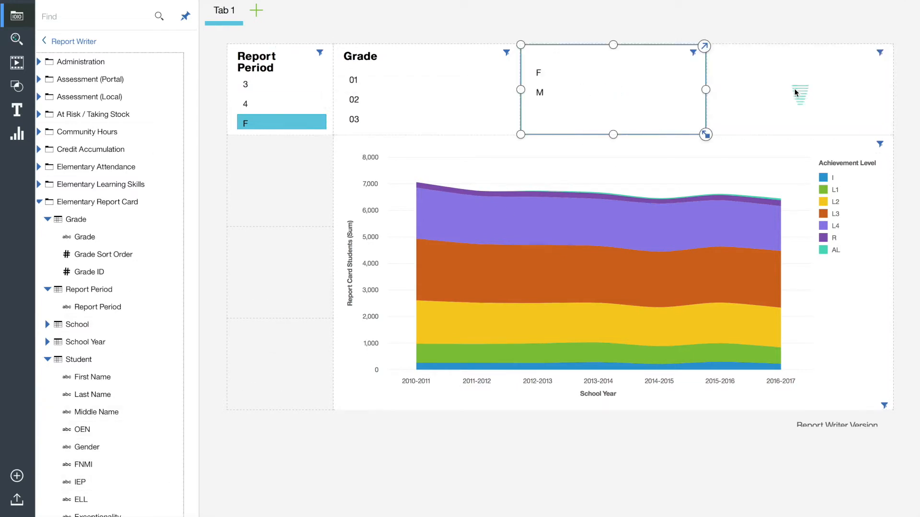
Title the two student lists IEP and Gender, and filter the dashboard by gender F
click(631, 92)
text(IEP)
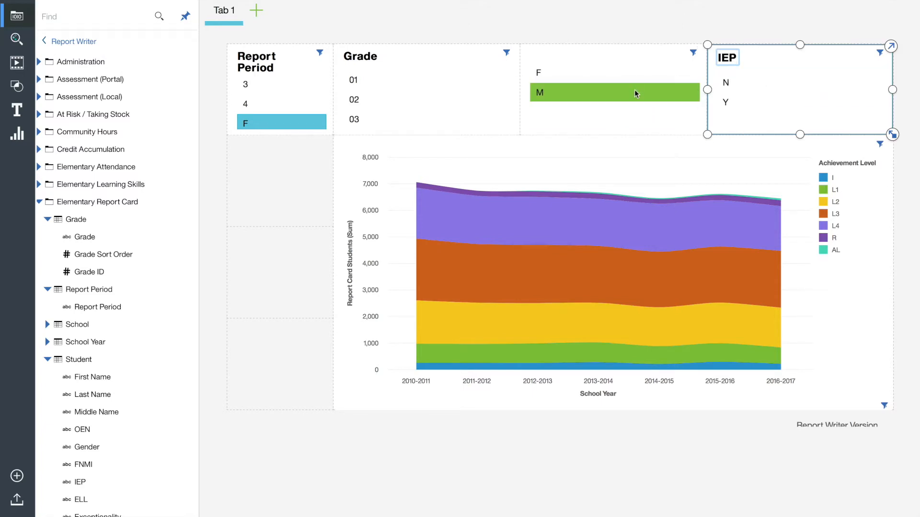
click(589, 70)
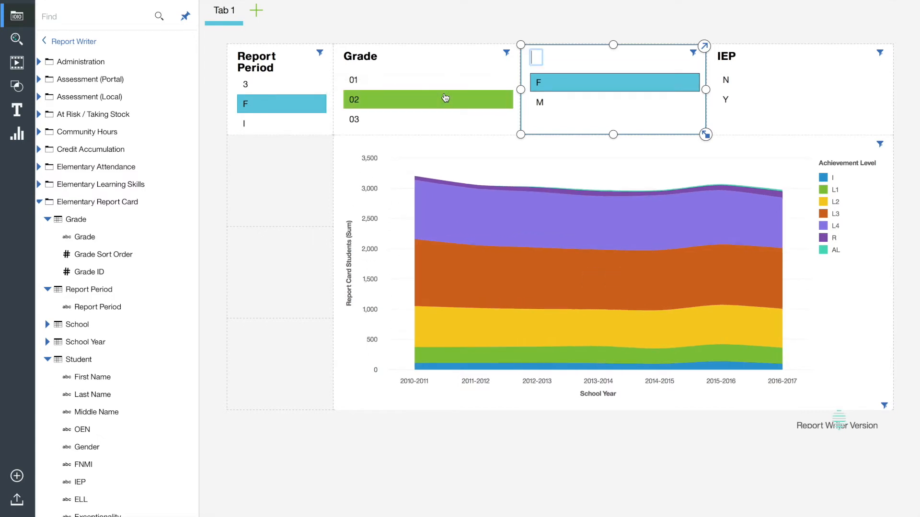
text(Gender)
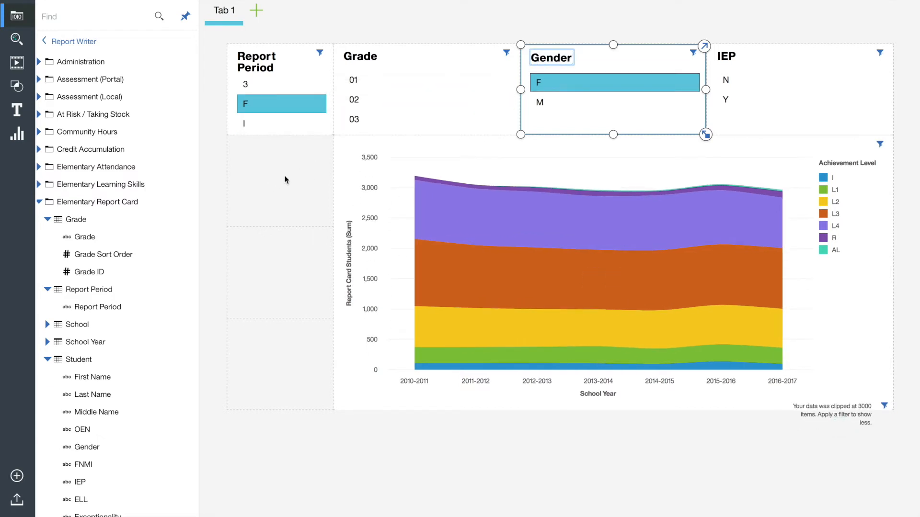
click(285, 177)
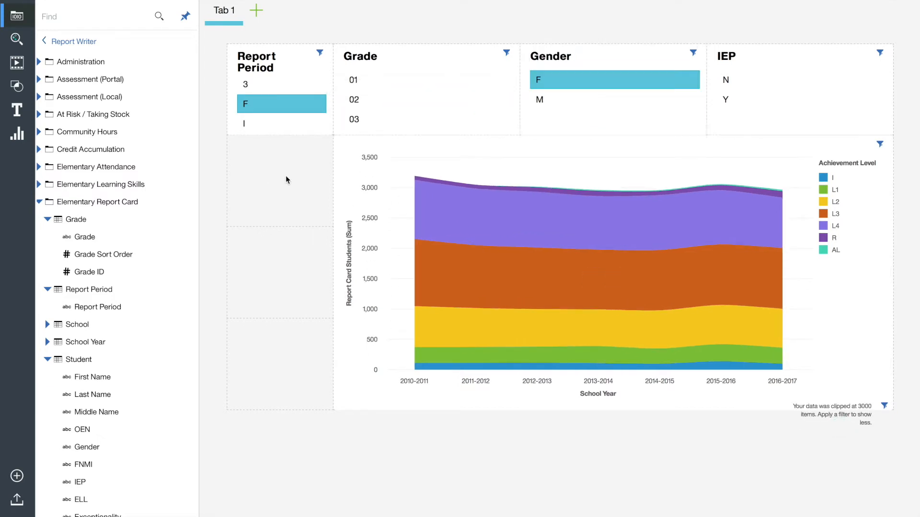
Add a School Name list below Report Period and stretch it down to the bottom of the dashboard grid
click(47, 221)
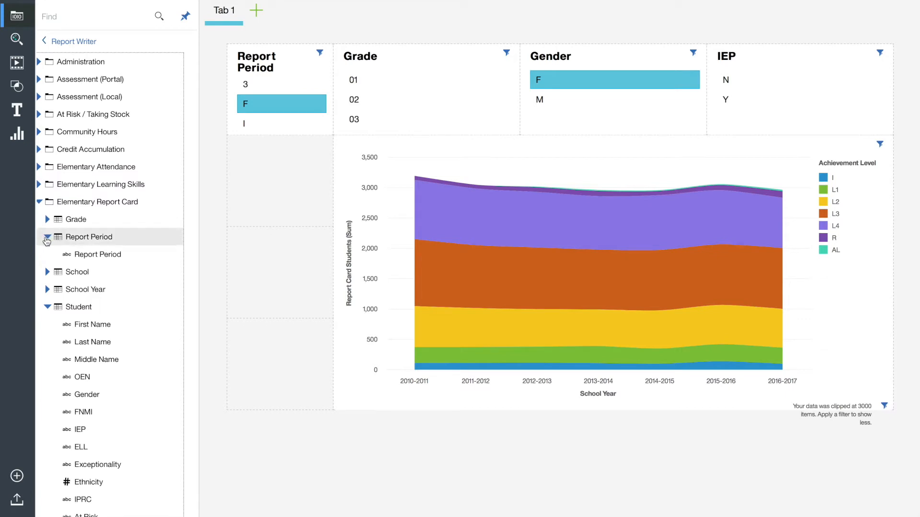
click(47, 237)
click(47, 289)
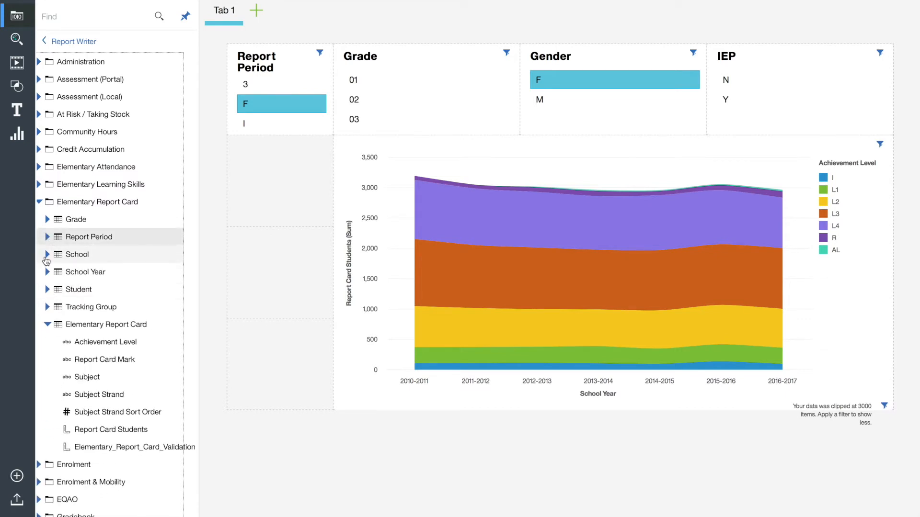
click(47, 255)
drag(64, 289, 284, 183)
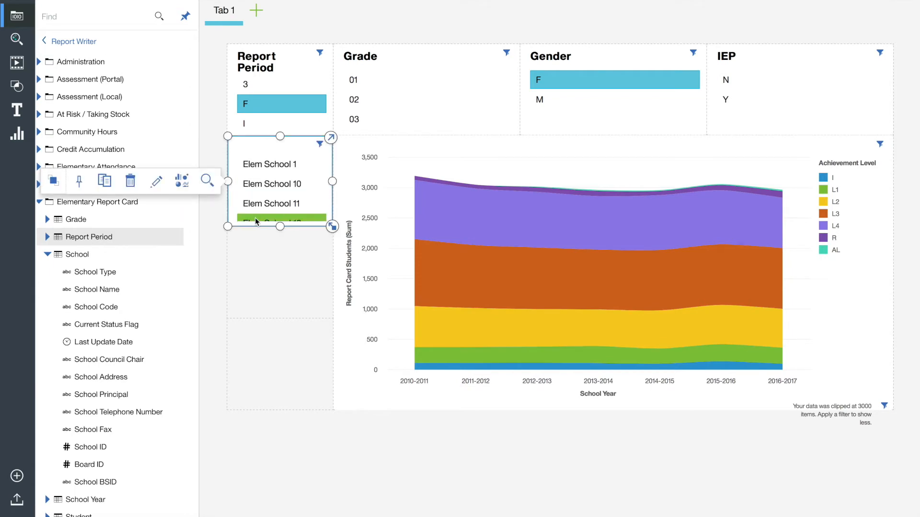
drag(229, 226, 234, 414)
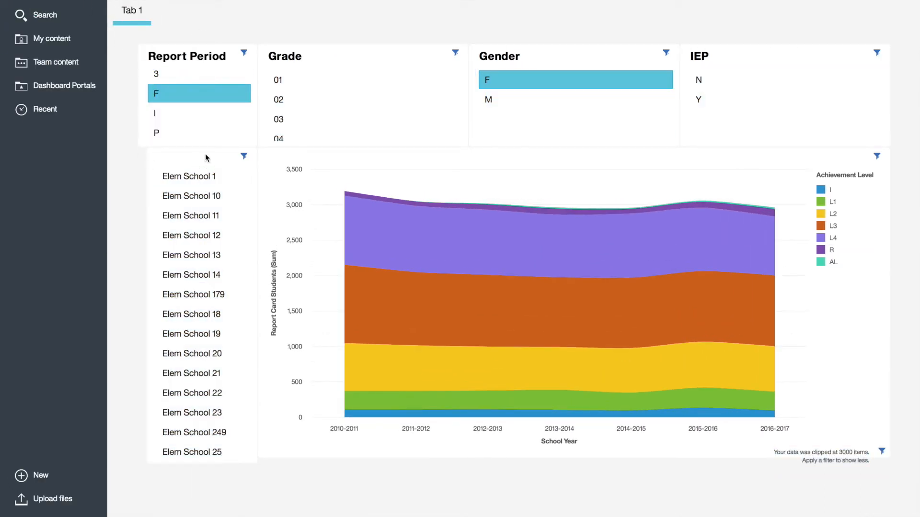
Try filtering the chart by Elem School 11 and grade 06, and clear the grade selection
click(212, 217)
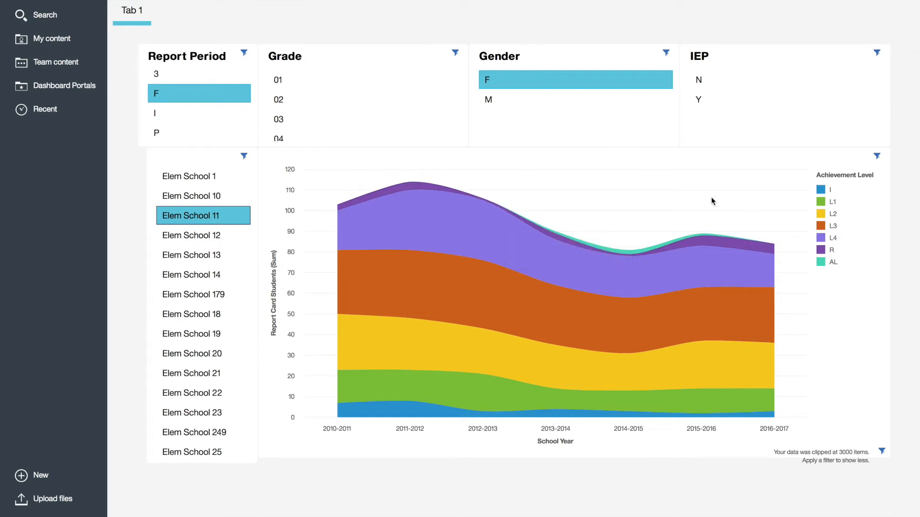
click(318, 106)
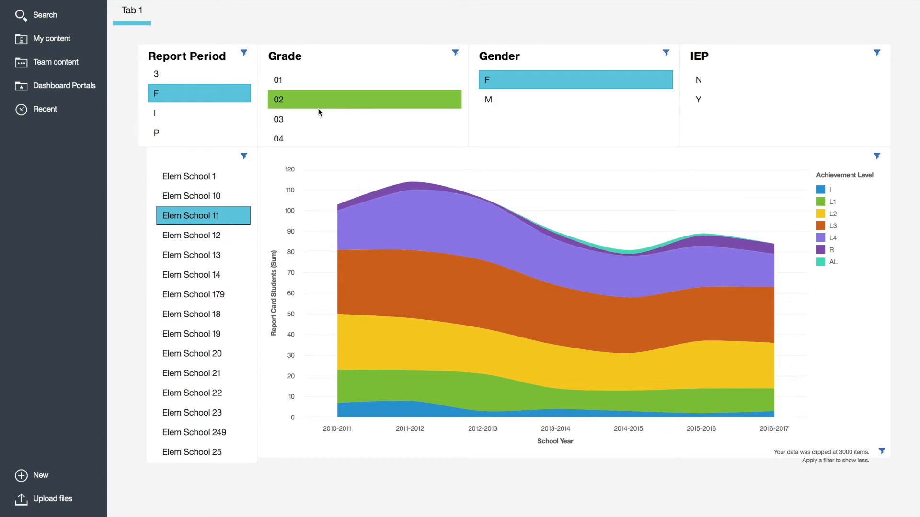
scroll(318, 112, down, 3)
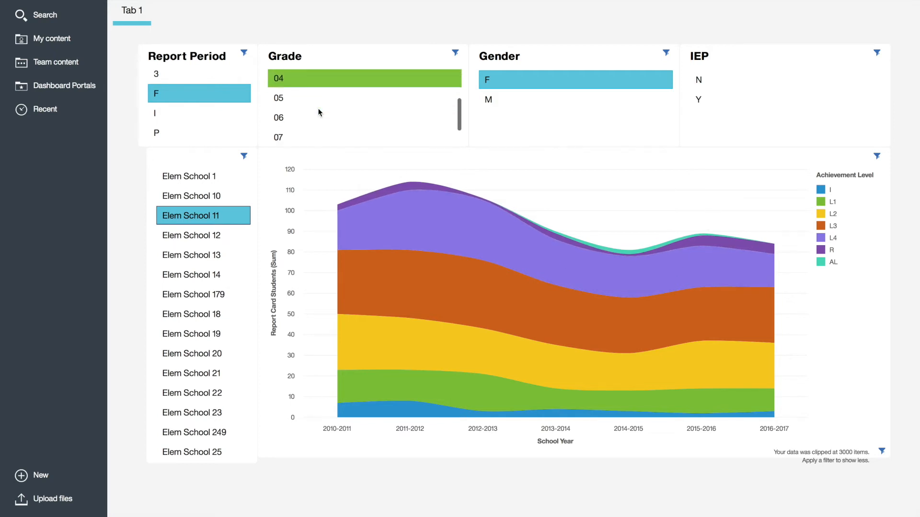
click(300, 114)
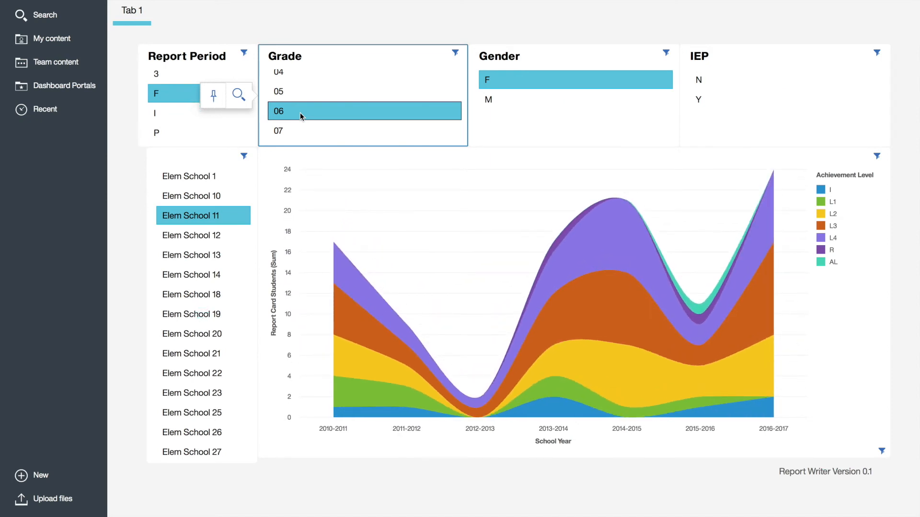
click(300, 113)
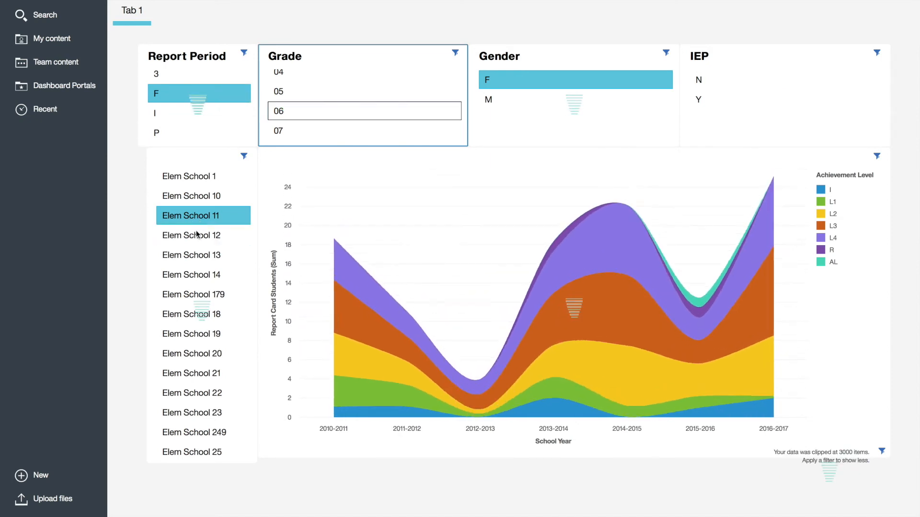
Filter the dashboard by Elem School 12 and change the achievement chart to the Smooth line visualization
click(197, 235)
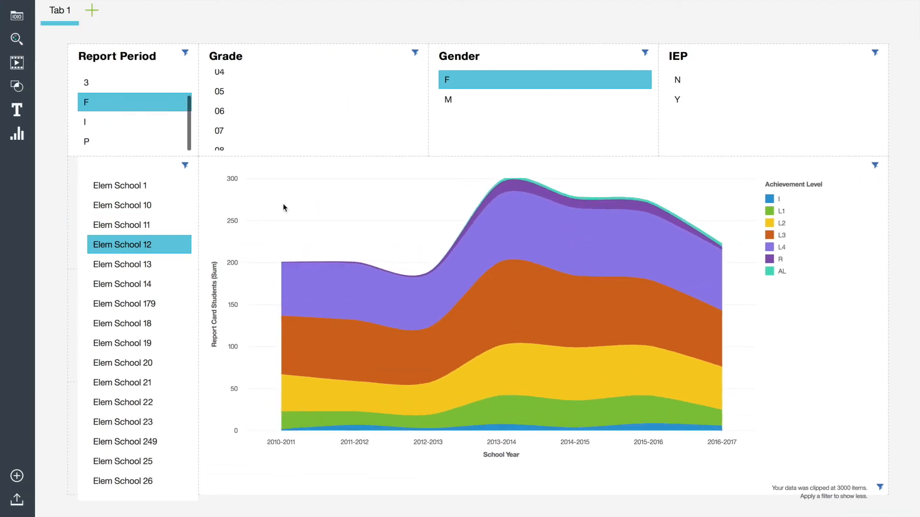
click(296, 205)
click(607, 130)
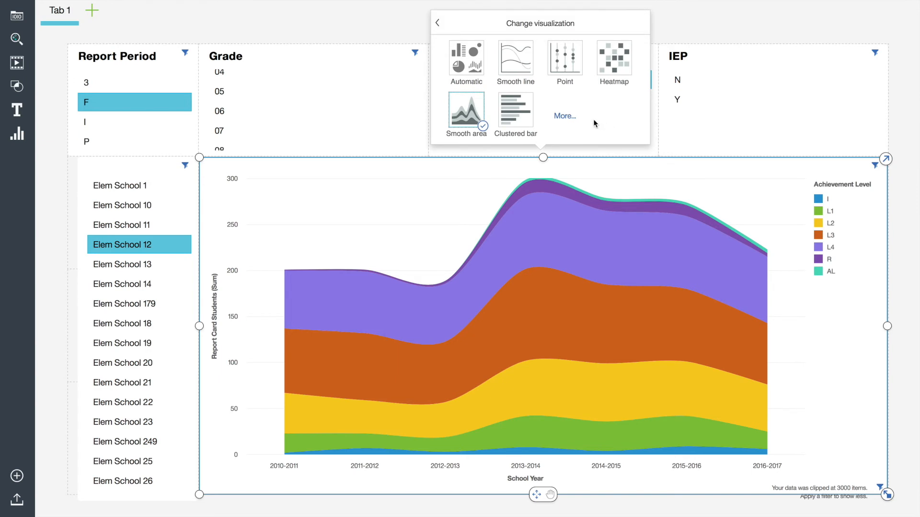
click(516, 66)
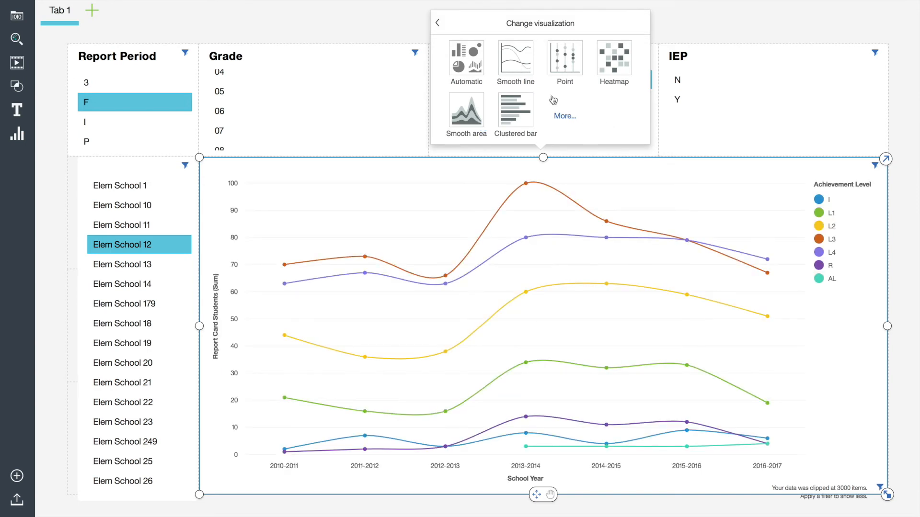
click(813, 144)
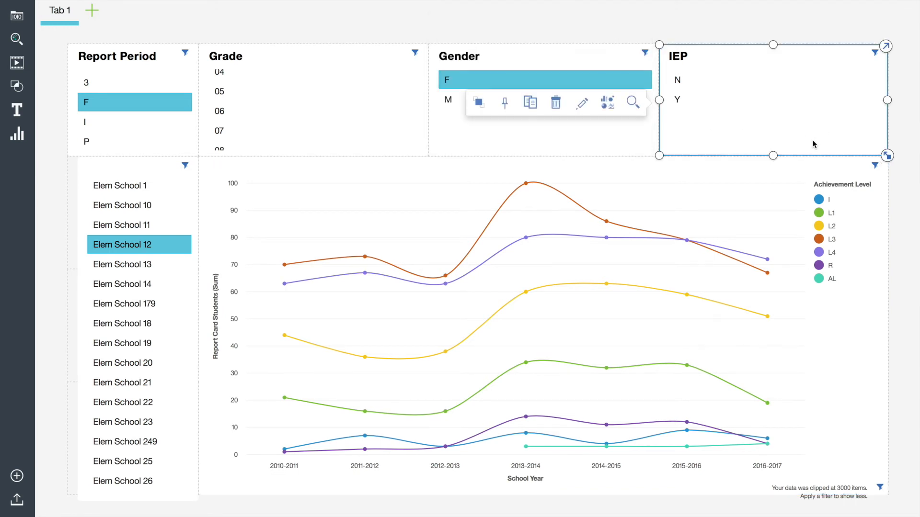
click(913, 165)
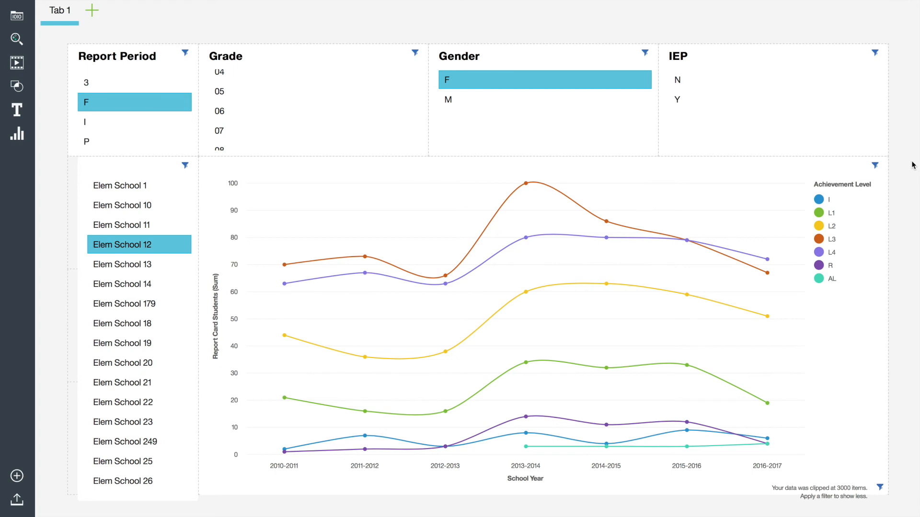